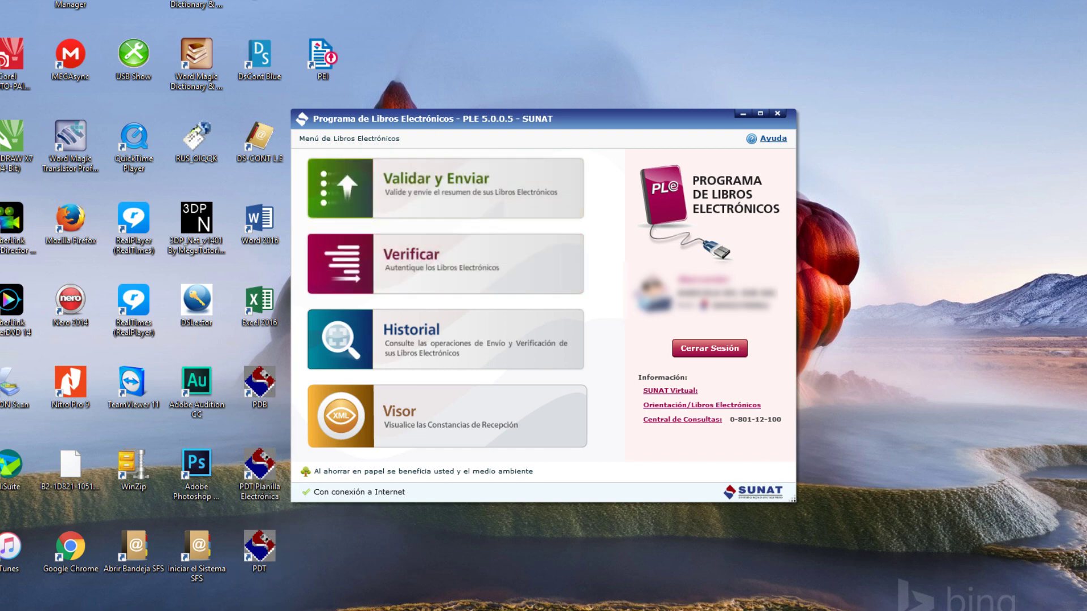
Bring up the maximized PLE structure rules workbook in Excel and open the 8 Registro de Compras sheet.
{"action": "right_click", "coordinate": [218, 610]}
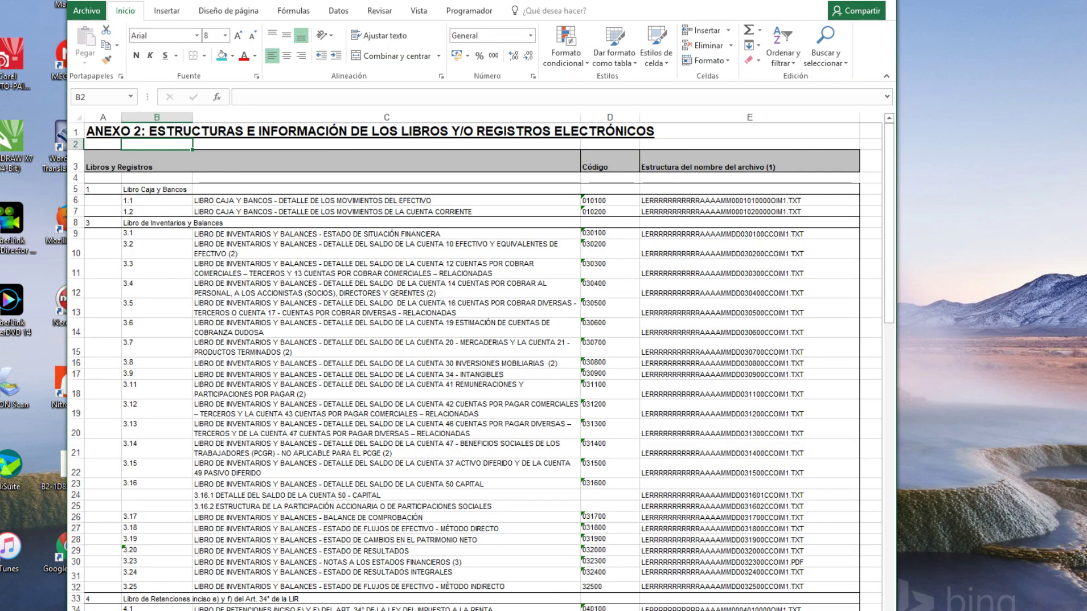
{"action": "key", "text": "super+Up"}
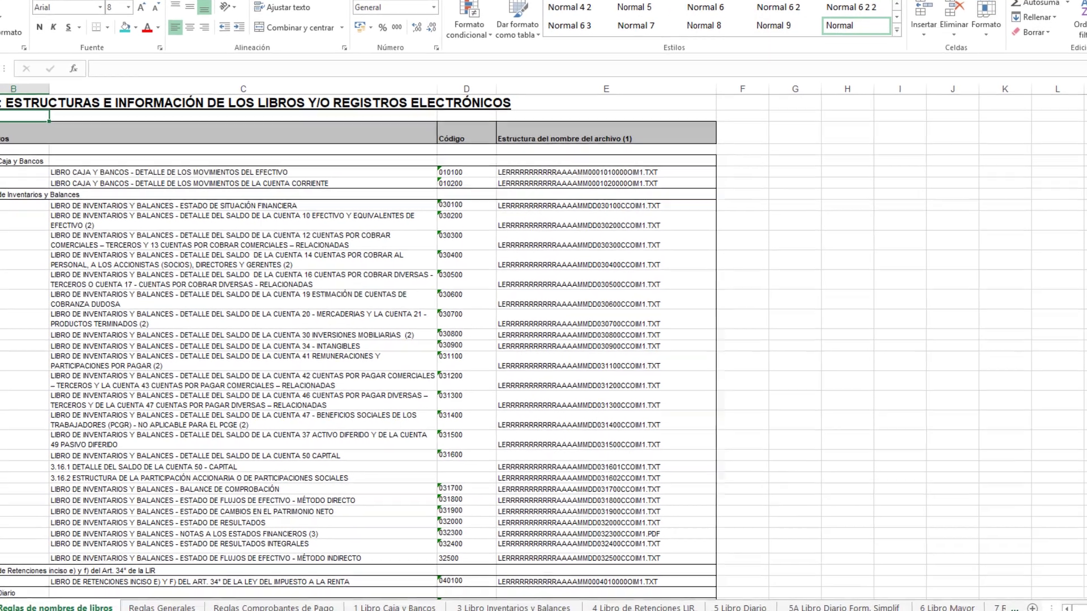
{"action": "left_click", "coordinate": [9, 603]}
{"action": "left_click", "coordinate": [32, 599]}
{"action": "left_click", "coordinate": [32, 599]}
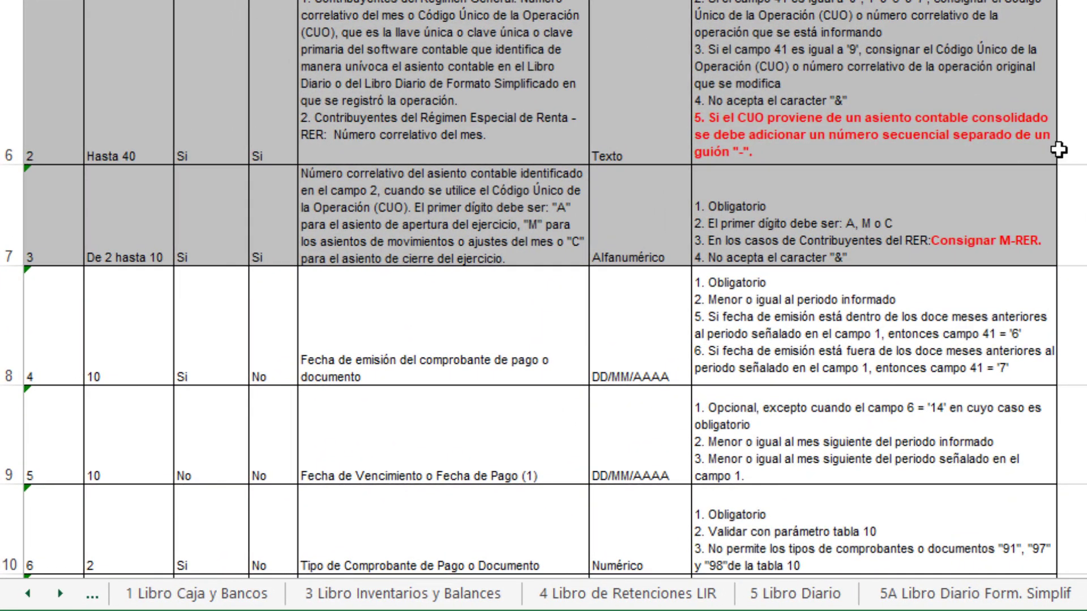
Examine the rules for field 41, the annotation status, in the Registro de Compras structure.
{"action": "scroll", "coordinate": [582, 43], "scroll_direction": "down", "scroll_amount": 10}
{"action": "scroll", "coordinate": [579, 52], "scroll_direction": "down", "scroll_amount": 8}
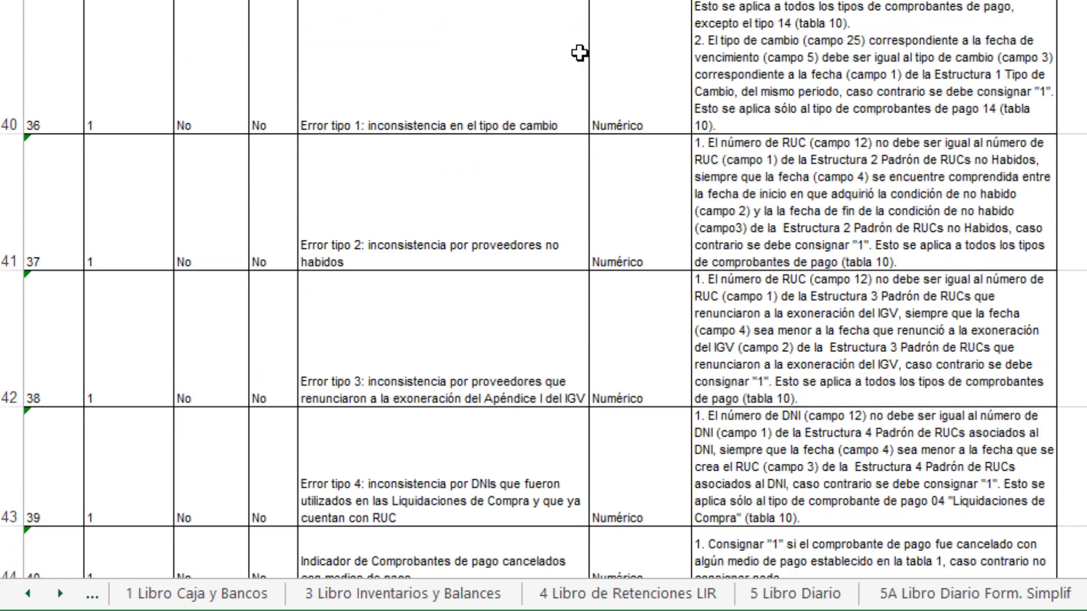
{"action": "scroll", "coordinate": [579, 52], "scroll_direction": "up", "scroll_amount": 6}
{"action": "scroll", "coordinate": [579, 53], "scroll_direction": "up", "scroll_amount": 2}
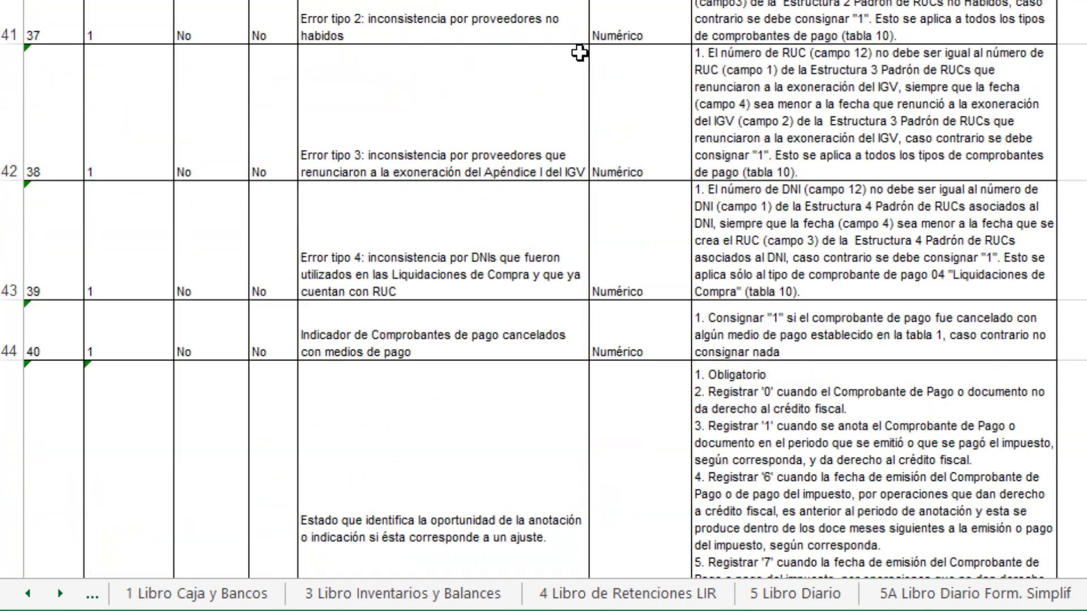
{"action": "left_click", "coordinate": [784, 380]}
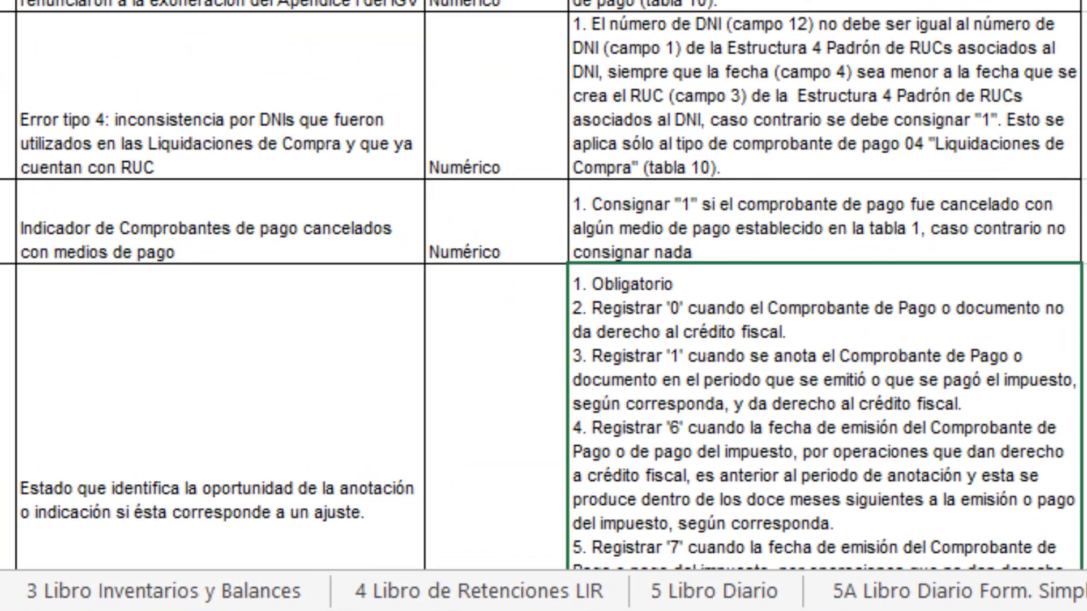
{"action": "scroll", "coordinate": [544, 283], "scroll_direction": "down", "scroll_amount": 5}
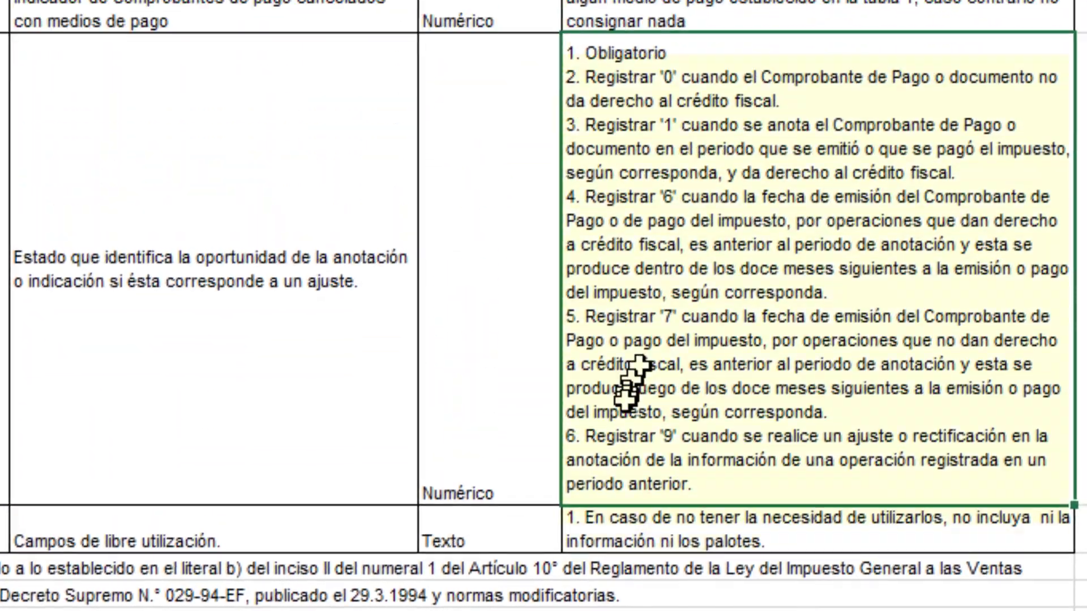
{"action": "key", "text": "F4"}
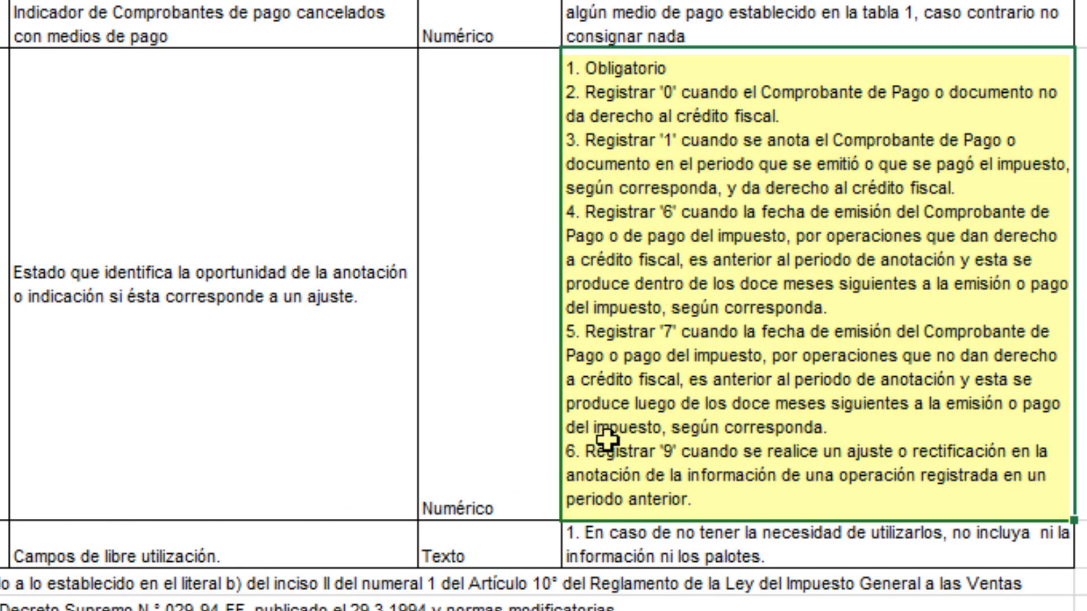
{"action": "key", "text": "ctrl+z"}
{"action": "key", "text": "ctrl+z"}
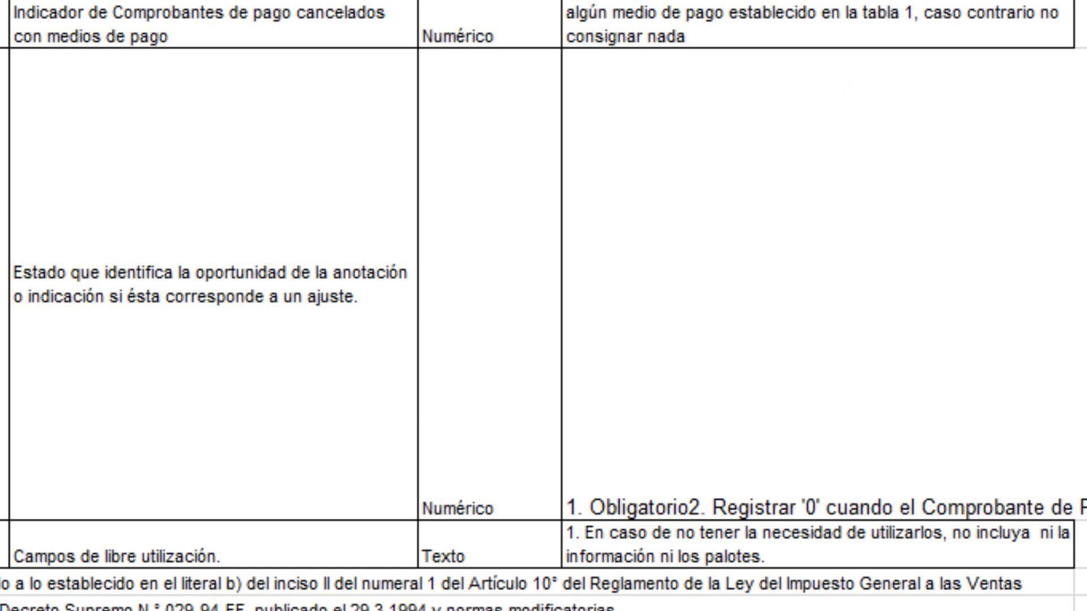
{"action": "key", "text": "ctrl+y"}
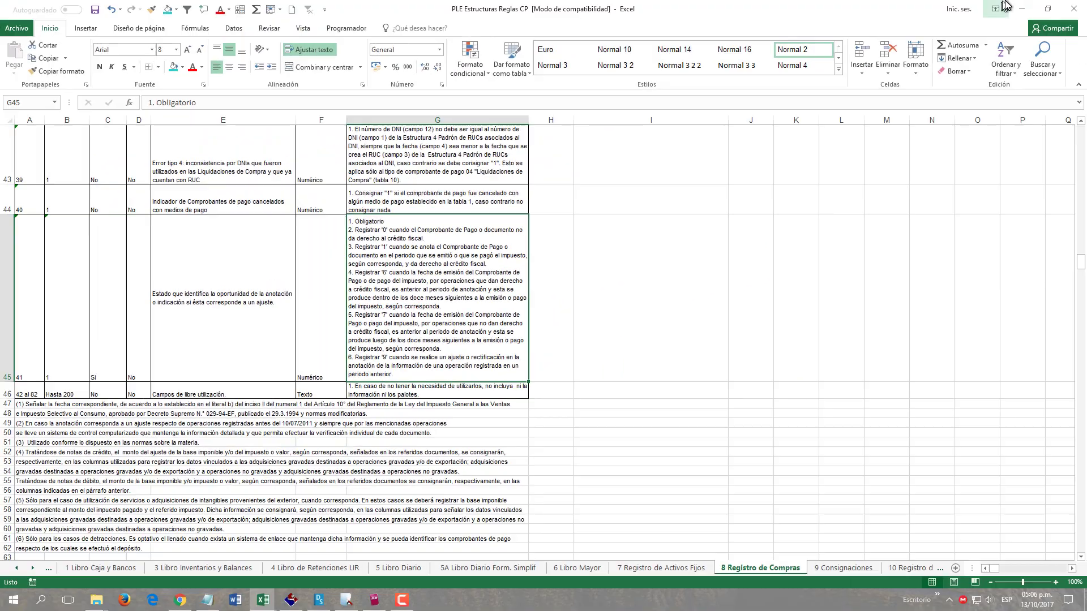
Switch to the purchase register text file in Notepad and examine the period 20170700 records and the period 20170900 records.
{"action": "left_click", "coordinate": [1019, 8]}
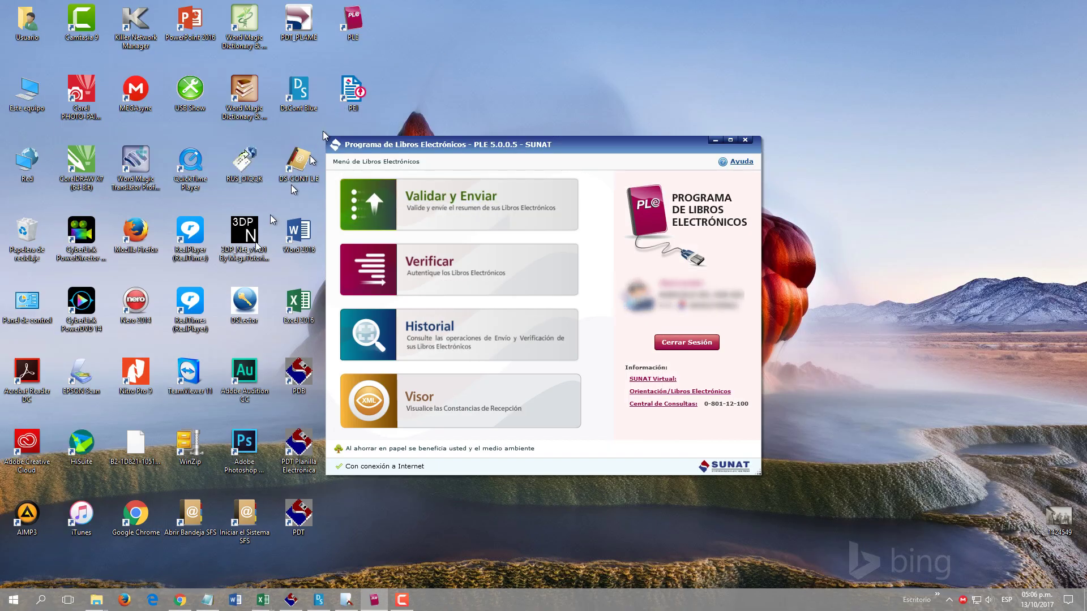
{"action": "left_click", "coordinate": [211, 597]}
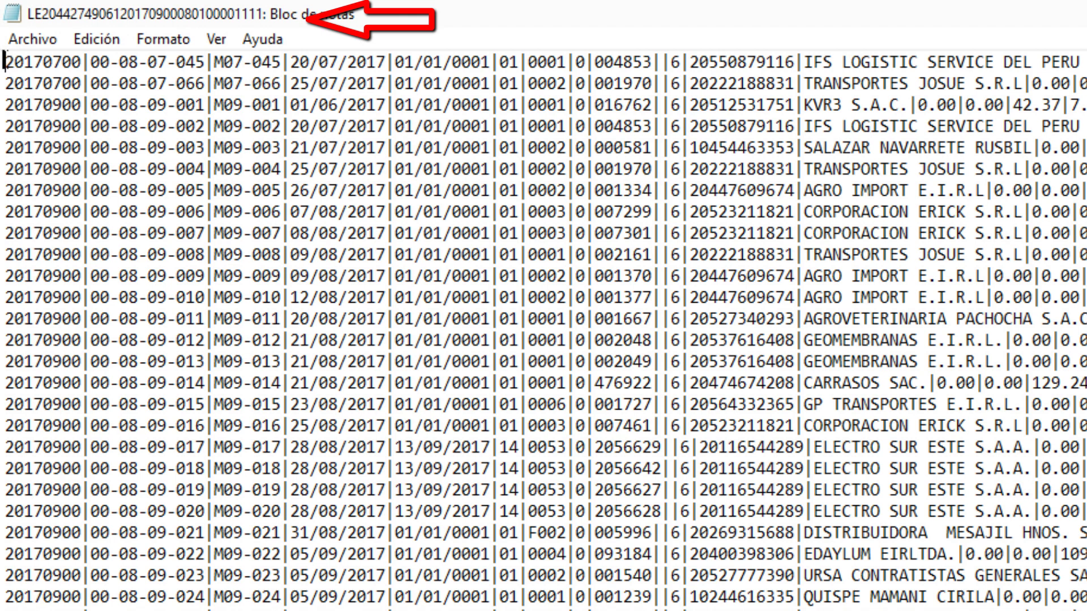
{"action": "key", "text": "shift+Down"}
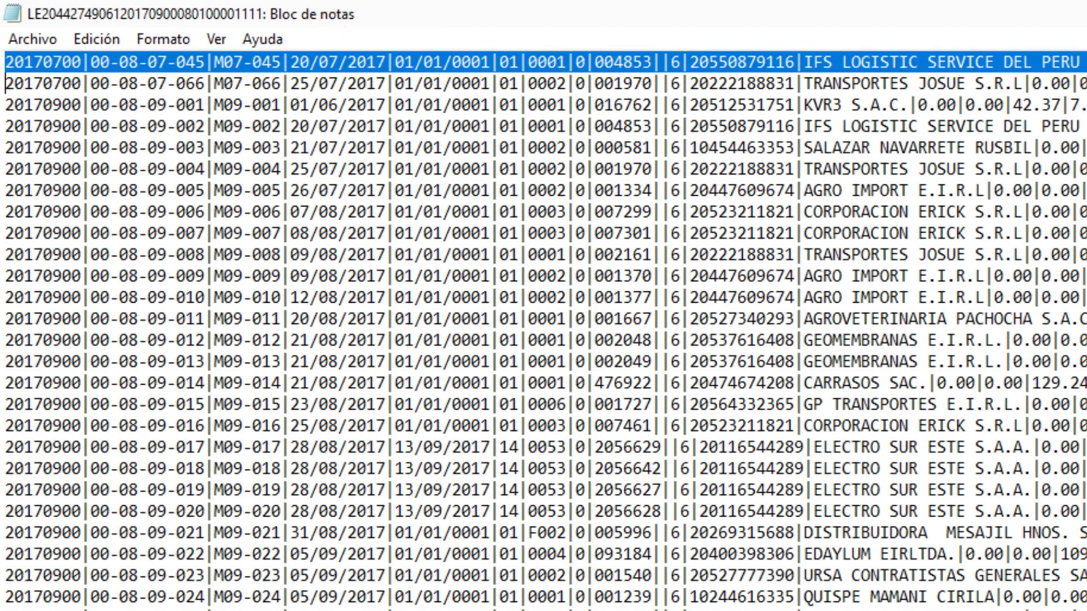
{"action": "key", "text": "shift+Down"}
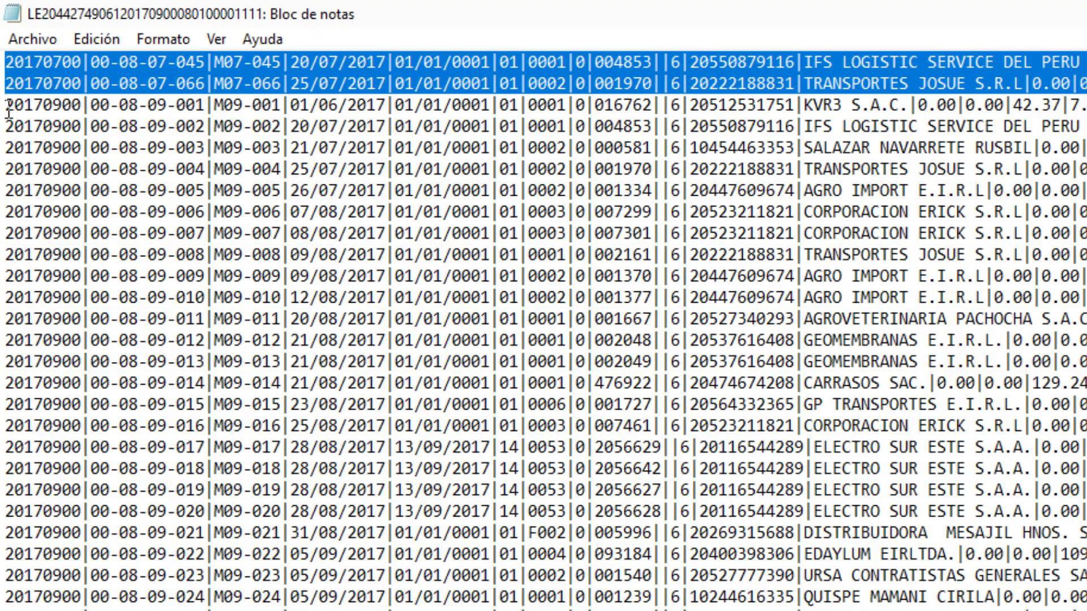
{"action": "left_click_drag", "start_coordinate": [8, 111], "coordinate": [6, 606]}
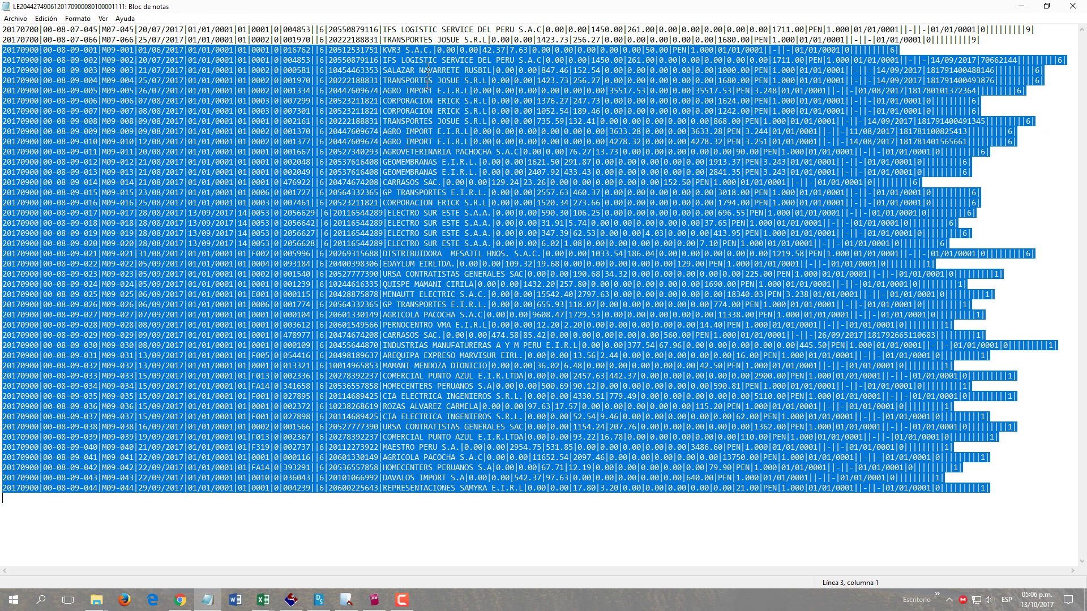
{"action": "left_click", "coordinate": [375, 70]}
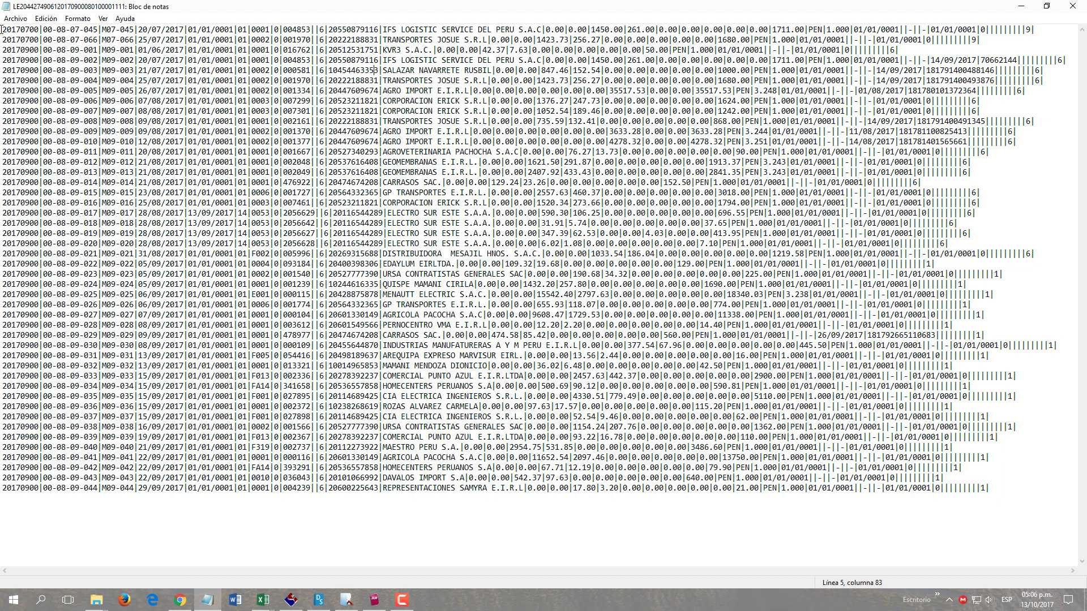
Highlight the two period 20170700 records and examine the status code at the end of each line.
{"action": "left_click_drag", "start_coordinate": [3, 29], "coordinate": [3, 50]}
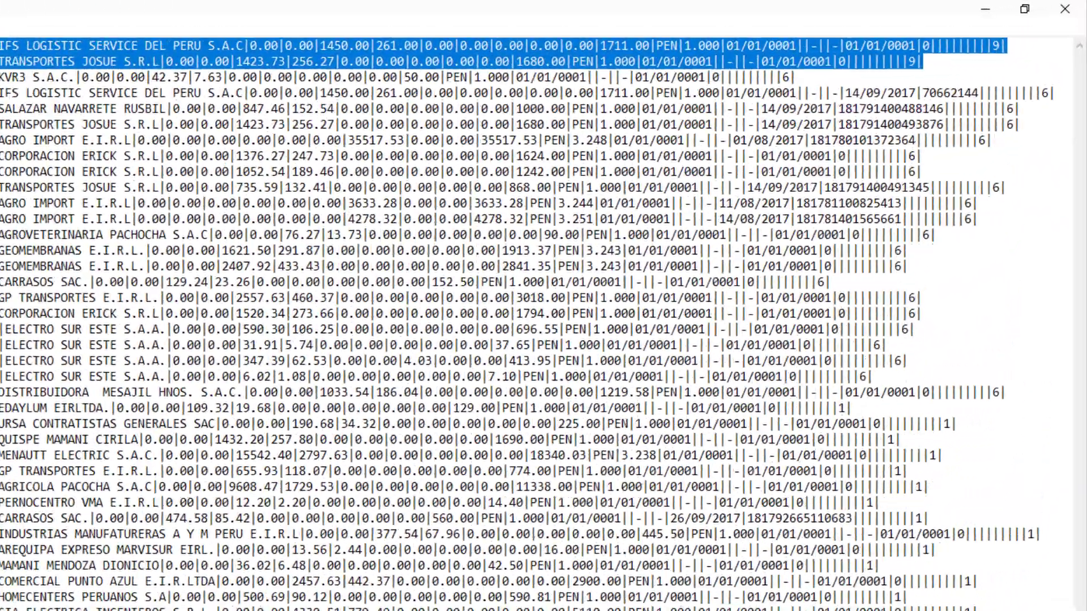
{"action": "left_click", "coordinate": [1028, 30]}
{"action": "left_click", "coordinate": [887, 68]}
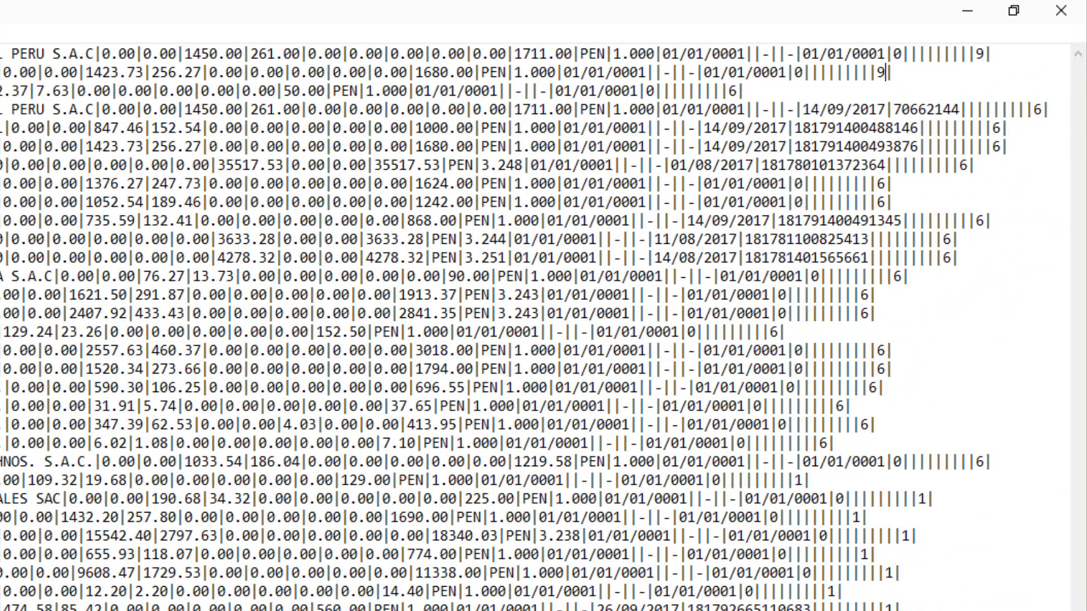
{"action": "key", "text": "shift+Home"}
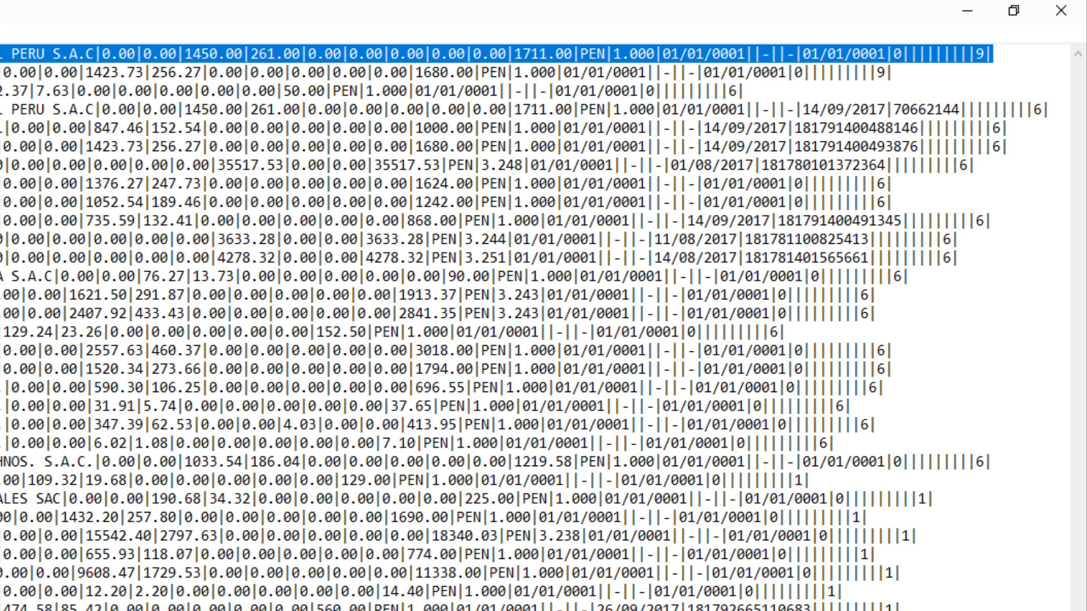
{"action": "key", "text": "End"}
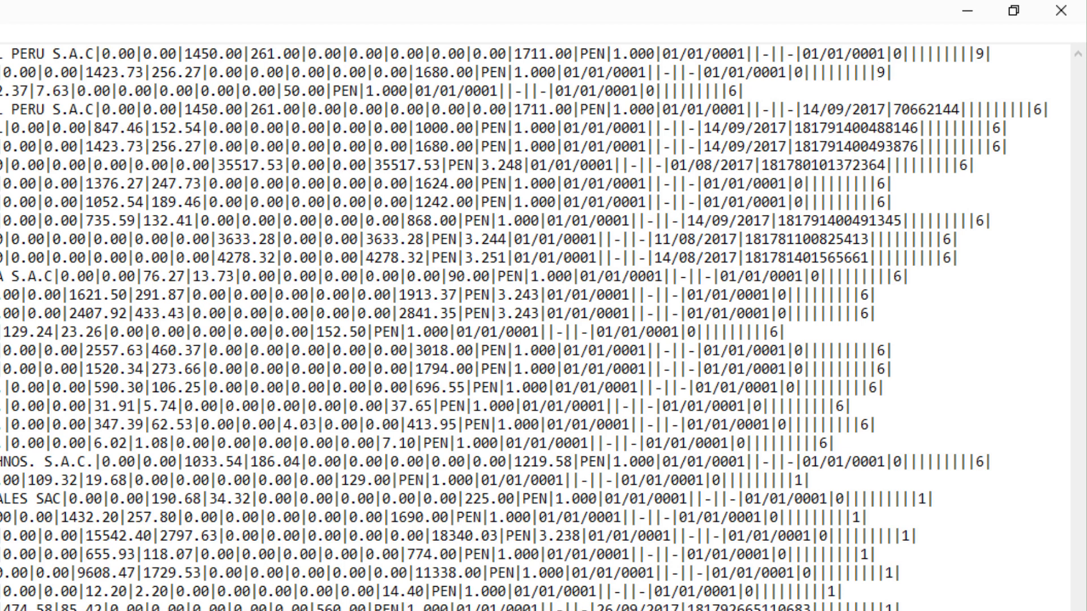
{"action": "key", "text": "shift+End"}
{"action": "key", "text": "shift+Down"}
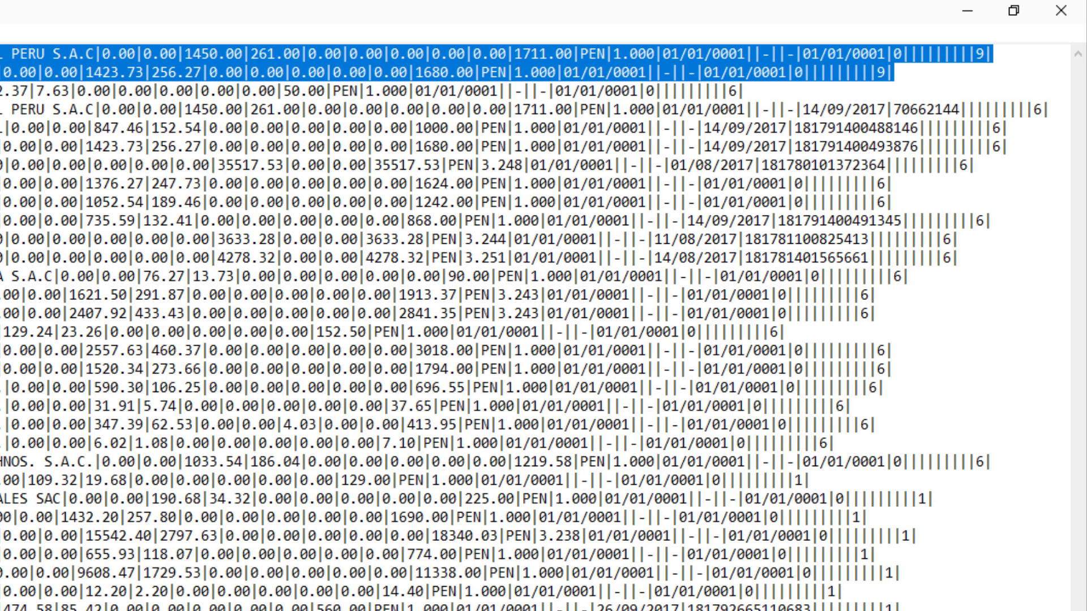
Compare the 20170700 adjustment records with the September records M09-002, M09-003 and M09-004.
{"action": "key", "text": "Down"}
{"action": "key", "text": "shift+End"}
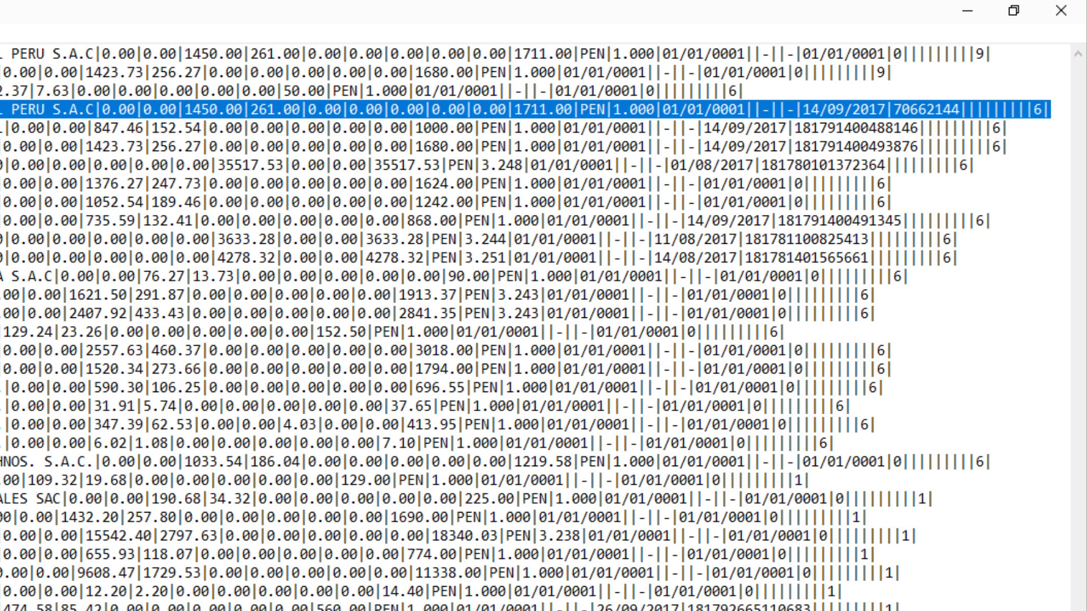
{"action": "key", "text": "Right"}
{"action": "key", "text": "shift+Down"}
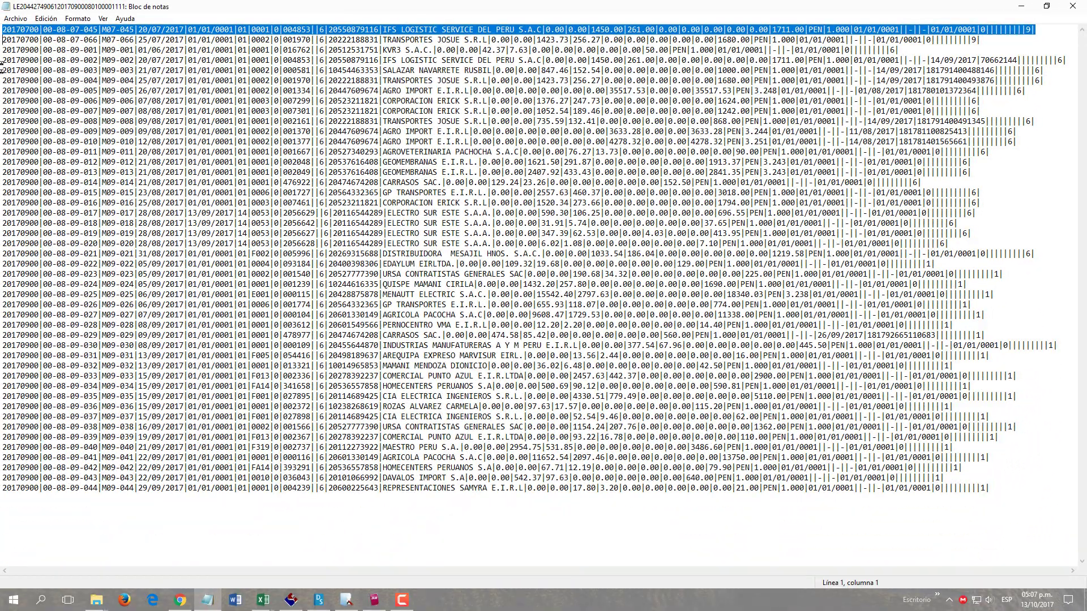
{"action": "left_click_drag", "start_coordinate": [2, 71], "coordinate": [2, 77]}
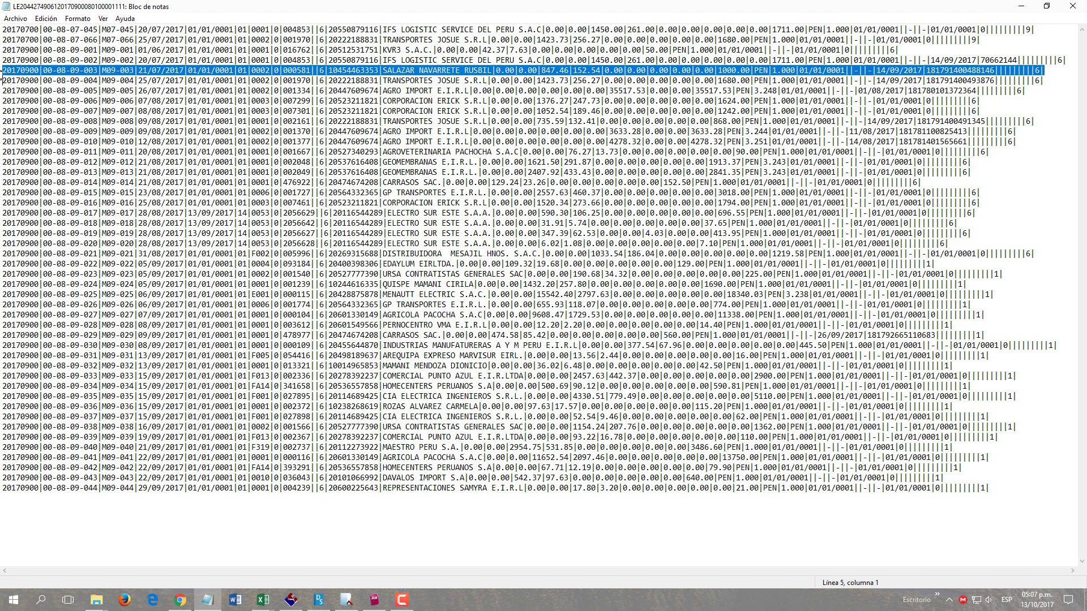
{"action": "left_click", "coordinate": [3, 80]}
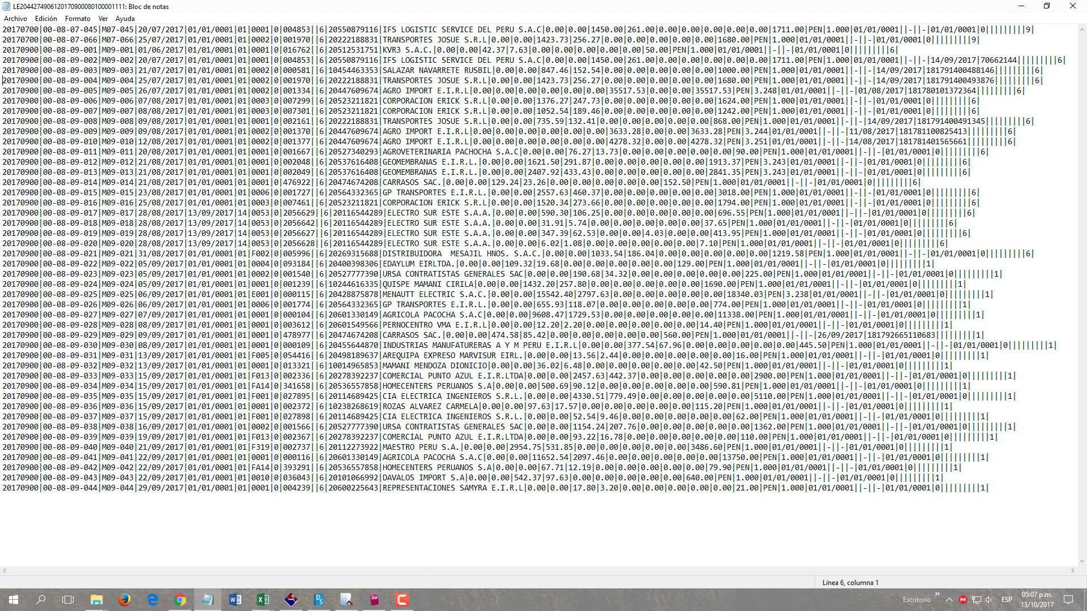
{"action": "left_click_drag", "start_coordinate": [3, 83], "coordinate": [2, 88]}
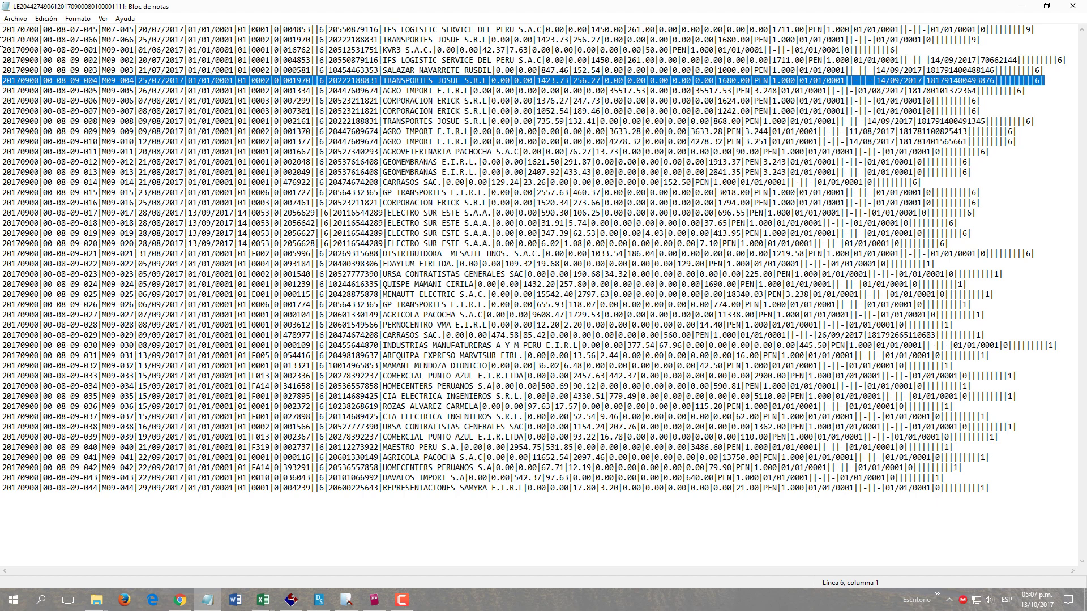
{"action": "left_click_drag", "start_coordinate": [2, 42], "coordinate": [2, 66]}
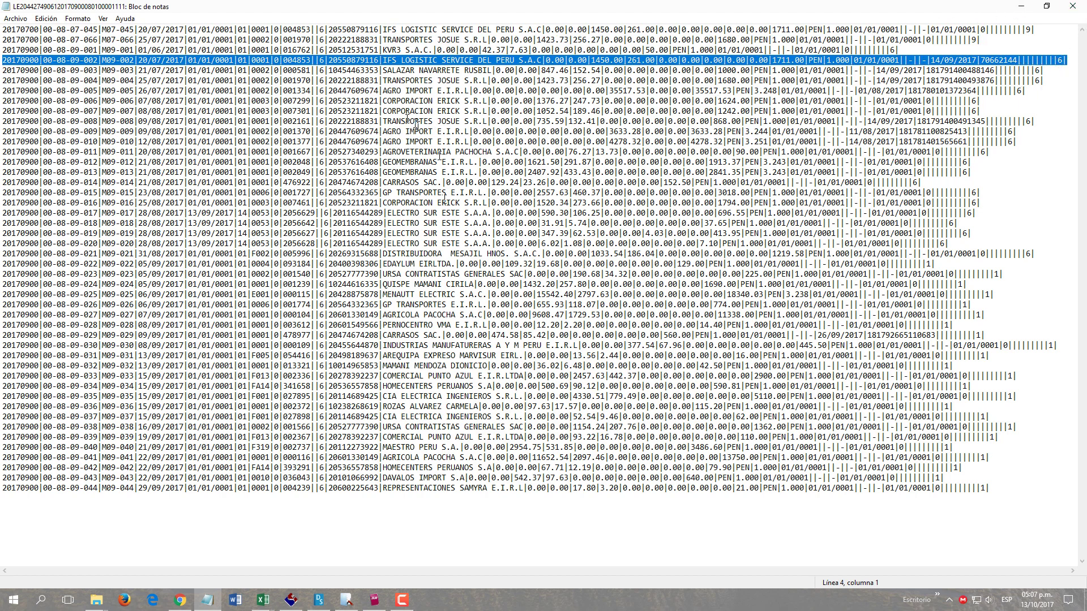
Clear the text selection and save the purchase register text file under its existing name.
{"action": "left_click", "coordinate": [379, 121]}
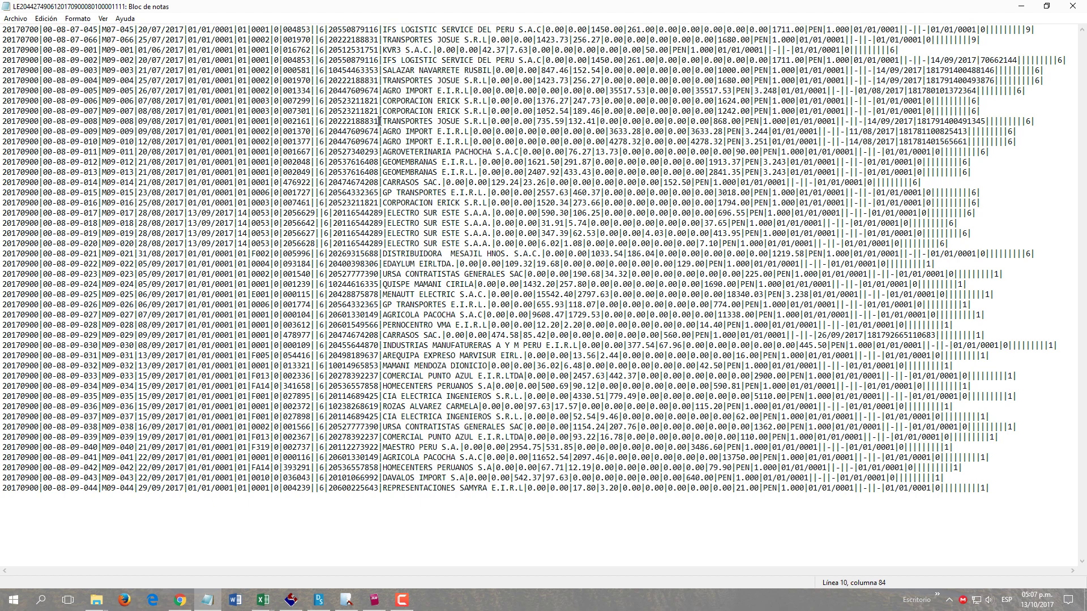
{"action": "left_click", "coordinate": [16, 18]}
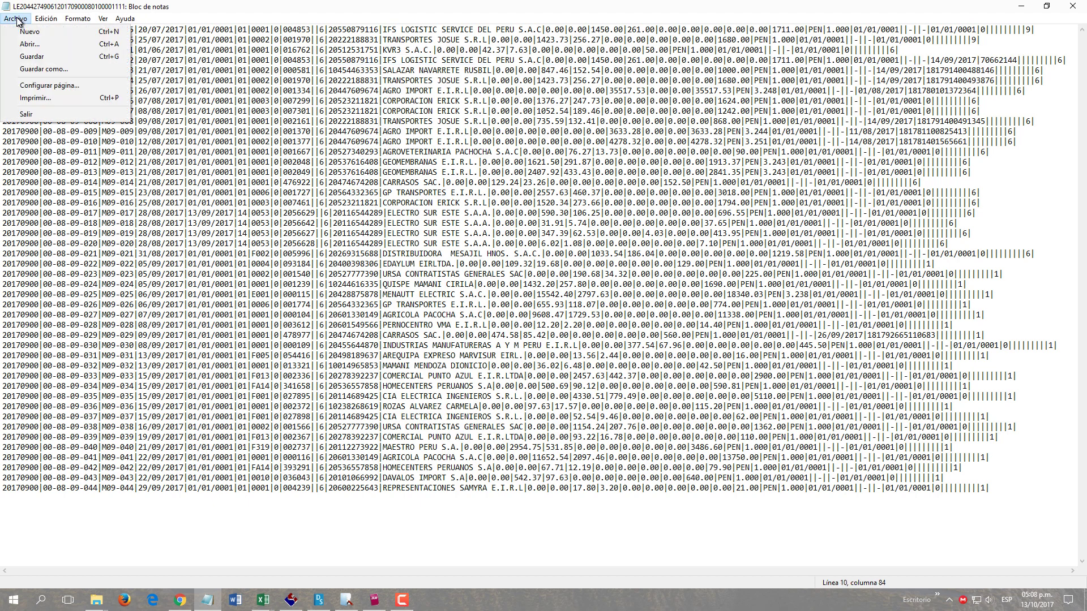
{"action": "left_click", "coordinate": [64, 58]}
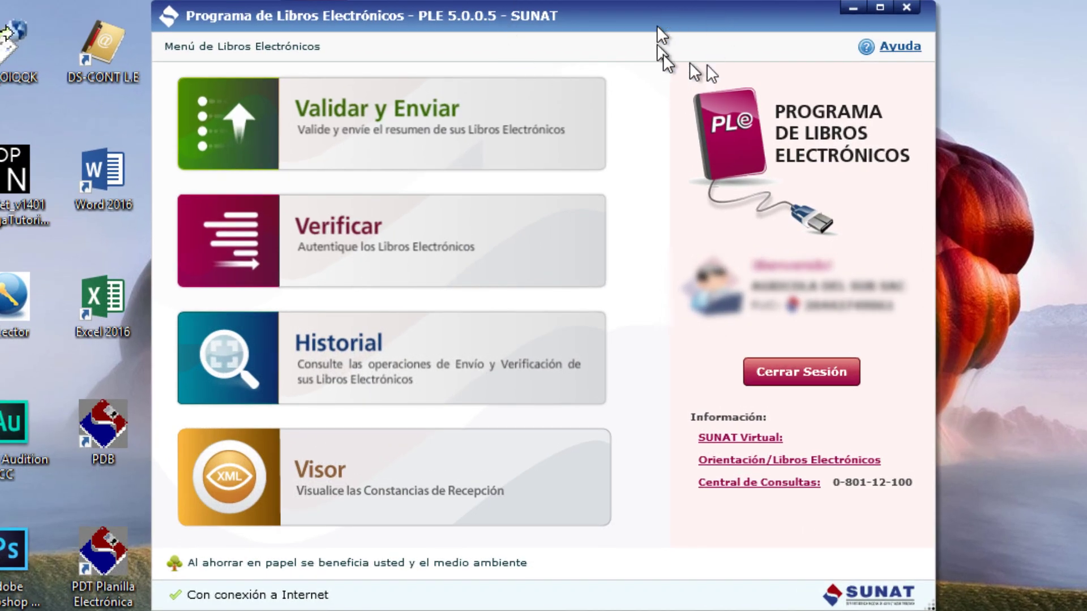
Start Validar y Enviar in the SUNAT PLE program and decline to continue the interrupted 09/2017 Registro de Compras submission.
{"action": "left_click", "coordinate": [399, 122]}
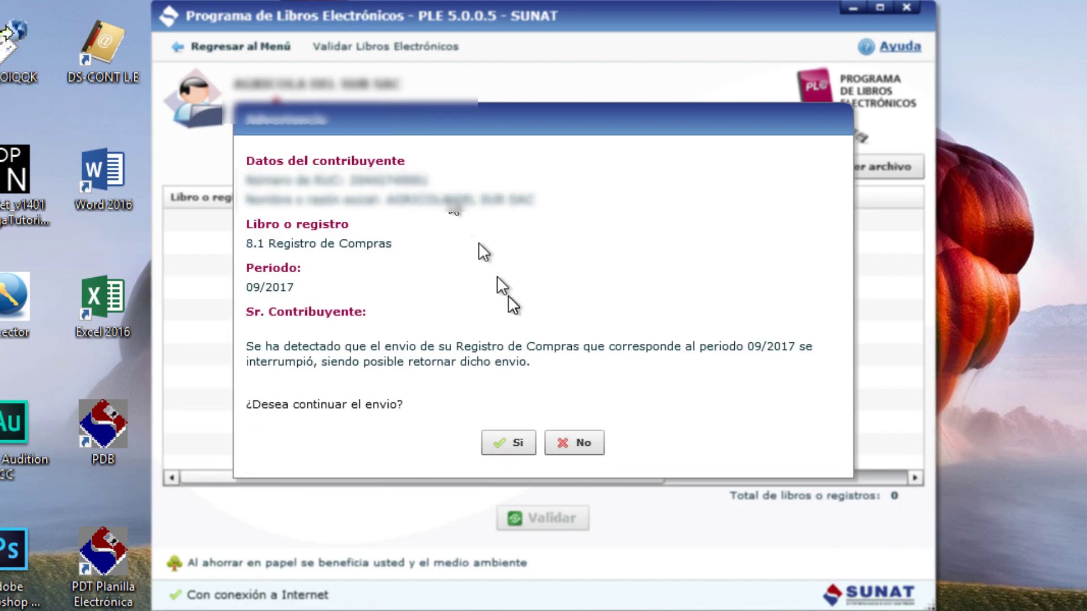
{"action": "left_click", "coordinate": [564, 447]}
Load the three electronic book text files from the Archivos (E:) drive and validate them.
{"action": "left_click", "coordinate": [694, 163]}
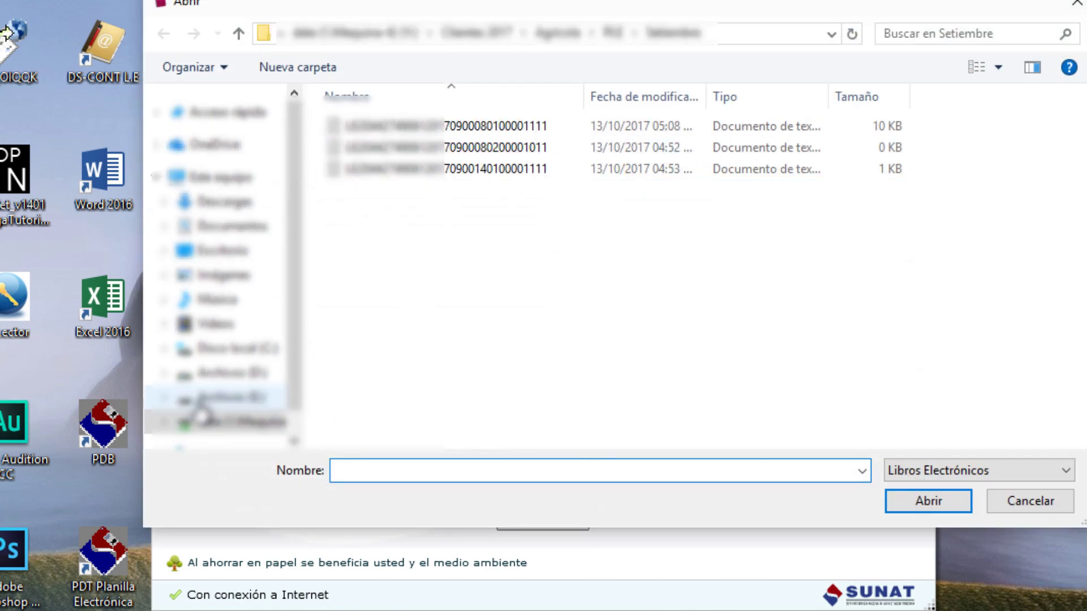
{"action": "left_click", "coordinate": [210, 373]}
{"action": "left_click", "coordinate": [213, 398]}
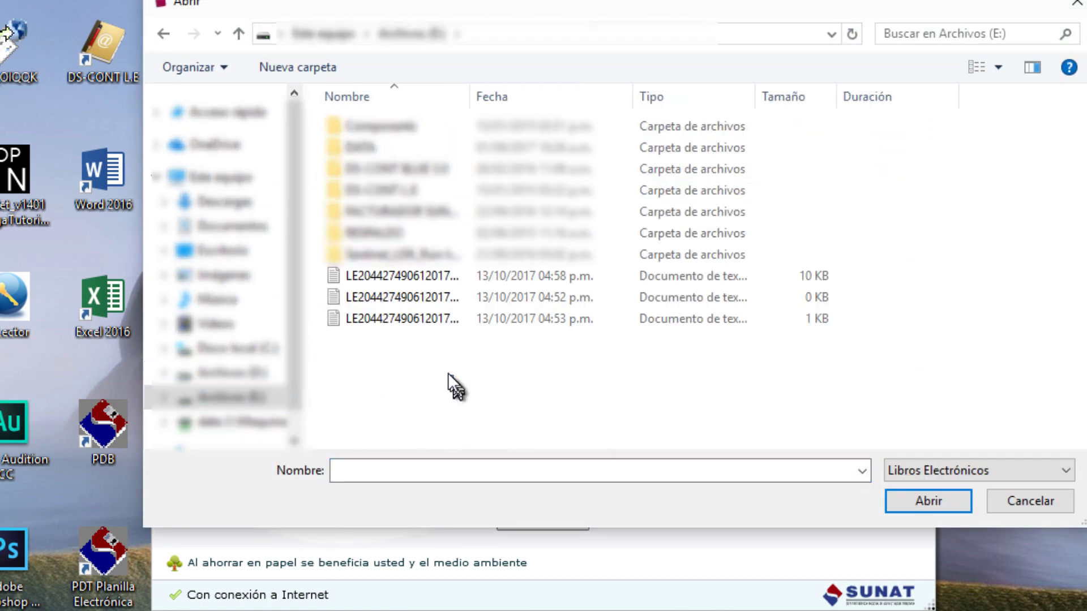
{"action": "left_click_drag", "start_coordinate": [454, 382], "coordinate": [386, 277]}
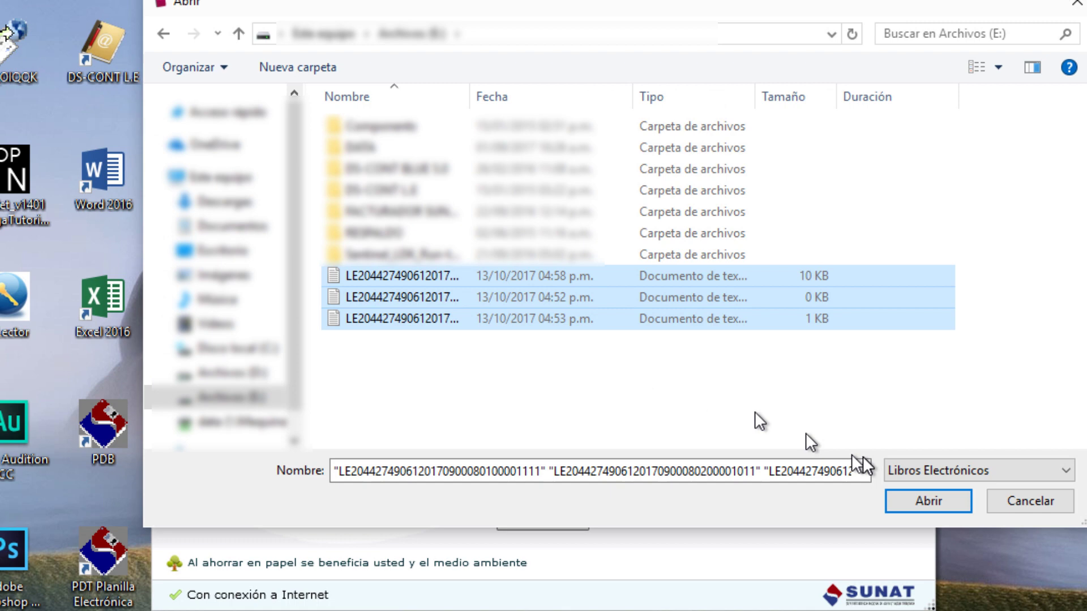
{"action": "left_click", "coordinate": [923, 500]}
{"action": "left_click", "coordinate": [539, 516]}
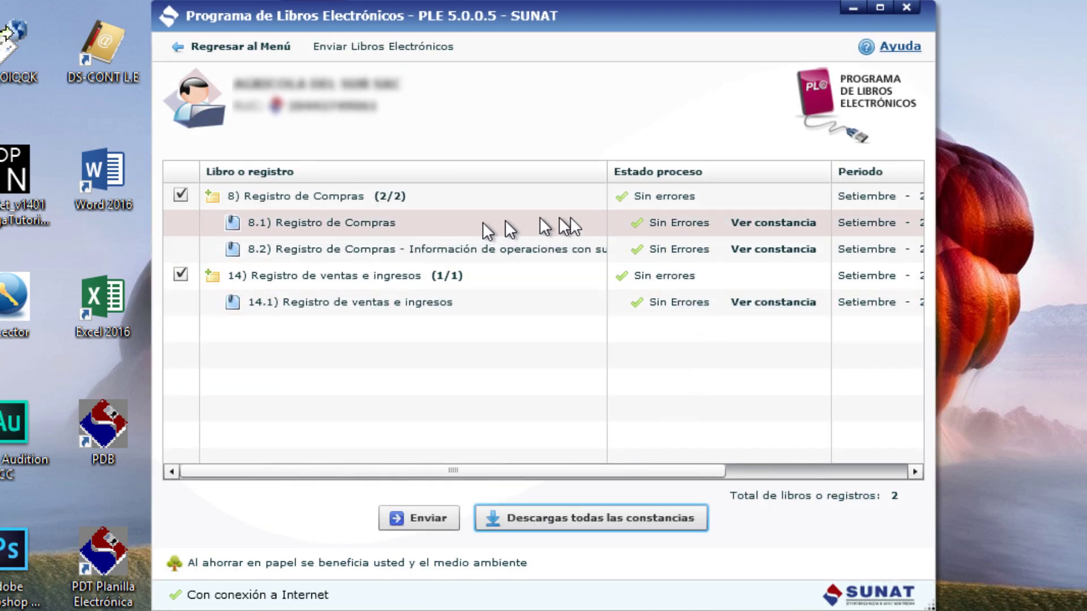
Review the 8.1 Registro de Compras validation constancia, comparing its control totals and row counts by estado with the adjustment records in the text file.
{"action": "left_click", "coordinate": [769, 223]}
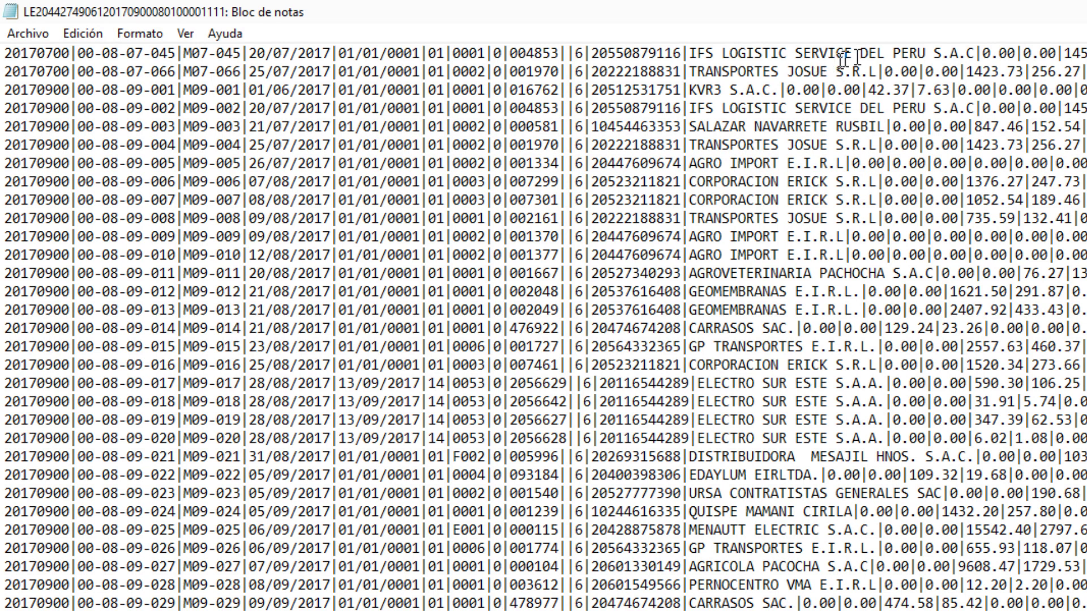
{"action": "left_click_drag", "start_coordinate": [4, 54], "coordinate": [5, 94]}
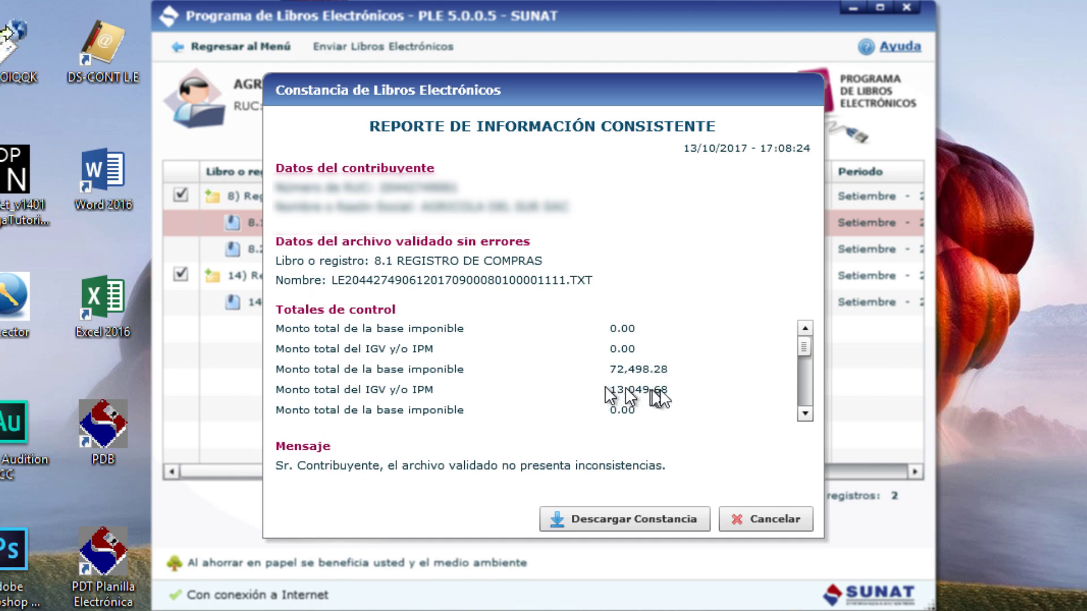
{"action": "scroll", "coordinate": [687, 399], "scroll_direction": "down", "scroll_amount": 3}
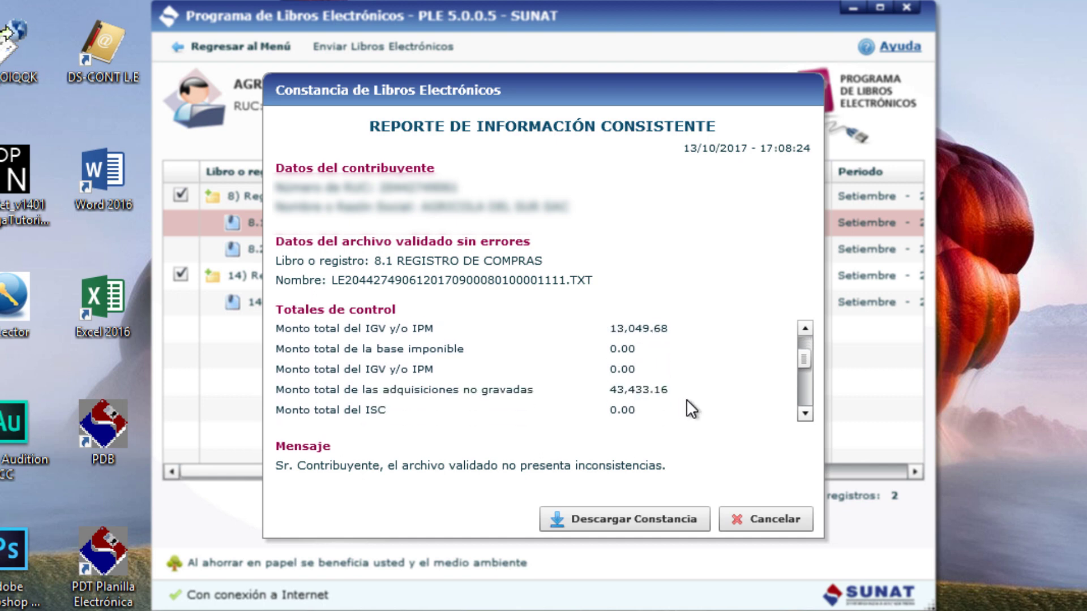
{"action": "scroll", "coordinate": [686, 400], "scroll_direction": "down", "scroll_amount": 2}
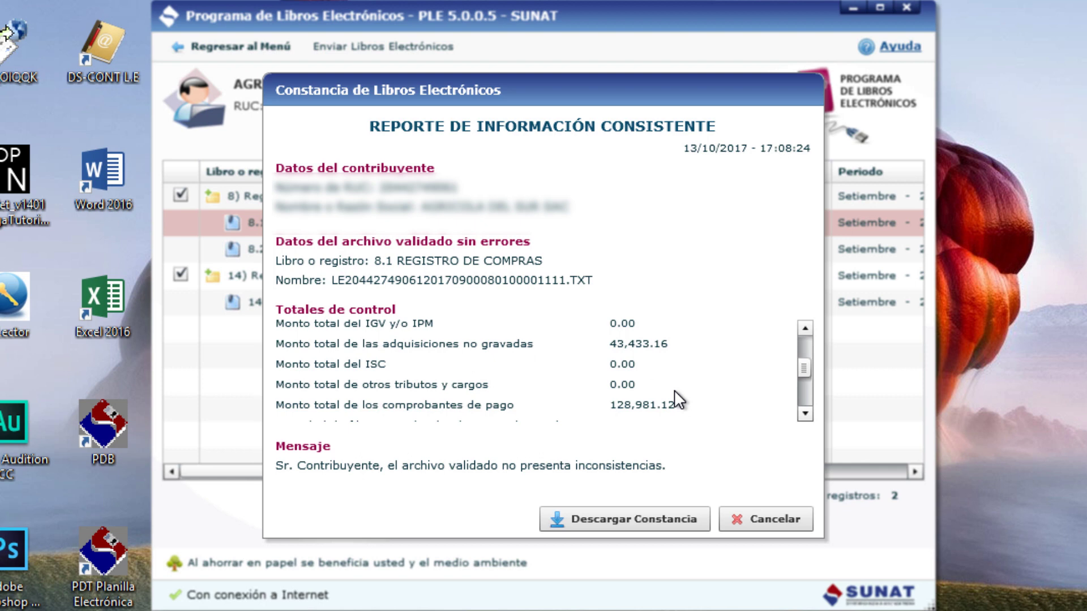
{"action": "scroll", "coordinate": [674, 389], "scroll_direction": "down", "scroll_amount": 6}
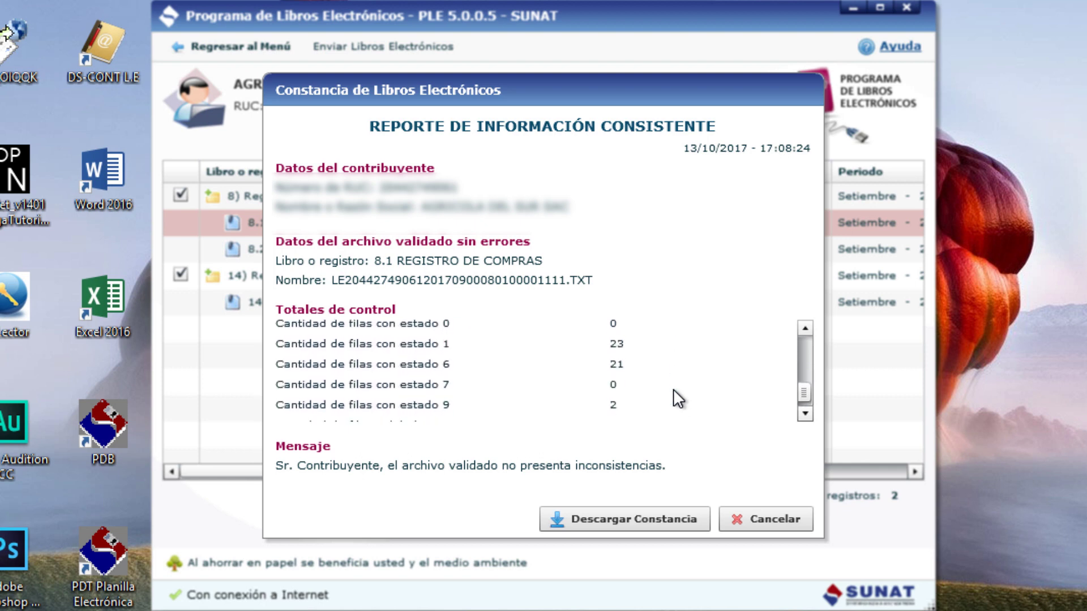
{"action": "scroll", "coordinate": [671, 389], "scroll_direction": "down", "scroll_amount": 1}
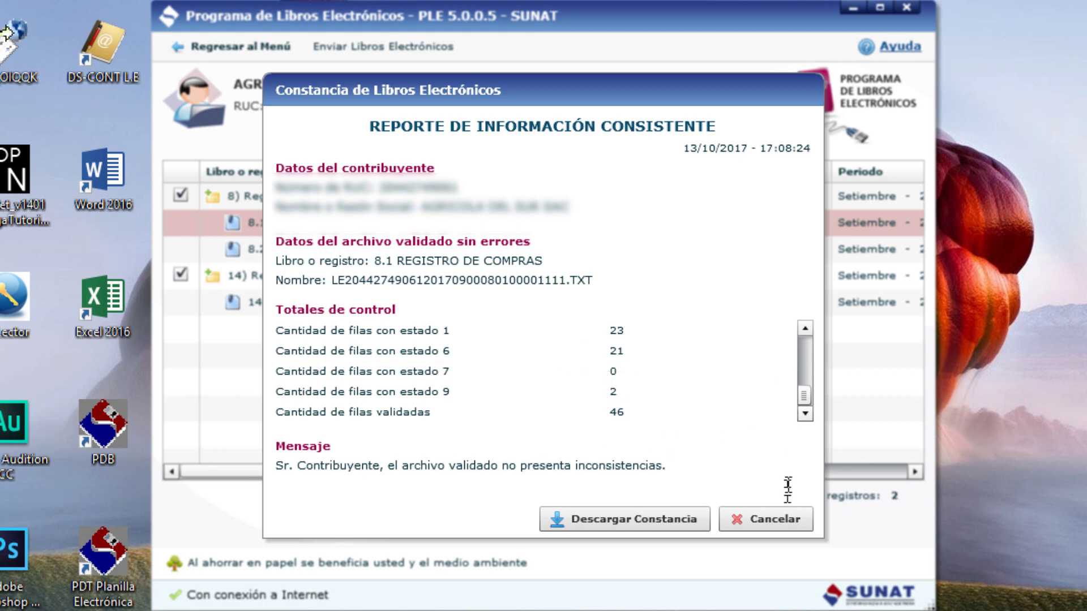
{"action": "left_click", "coordinate": [774, 519]}
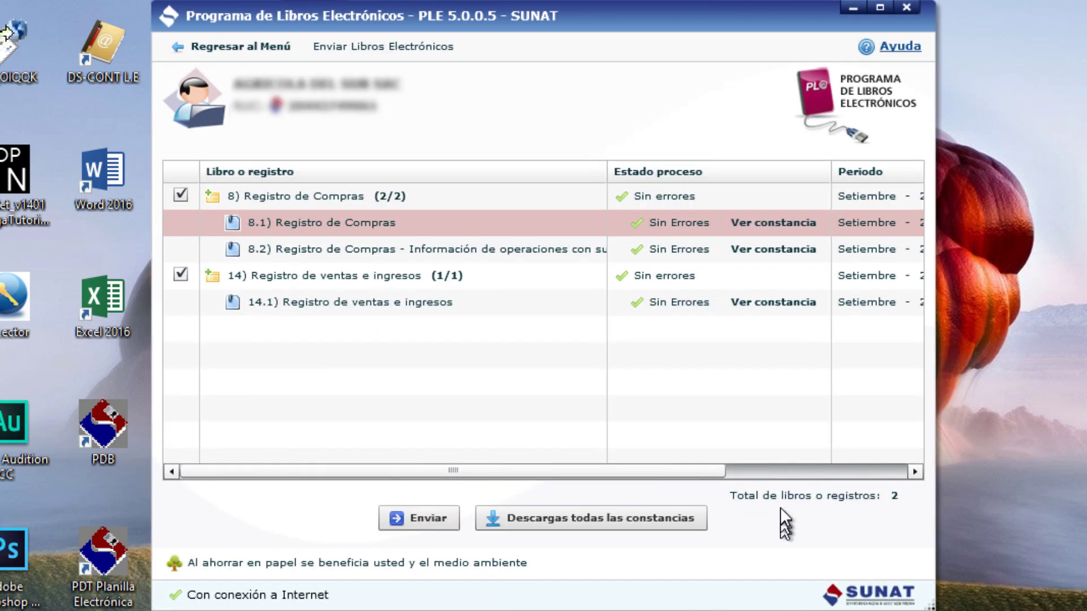
Download all the validation constancias to the folder Y:\Clientes 2017\Agrícola\PLE\Setiembre.
{"action": "left_click", "coordinate": [568, 520]}
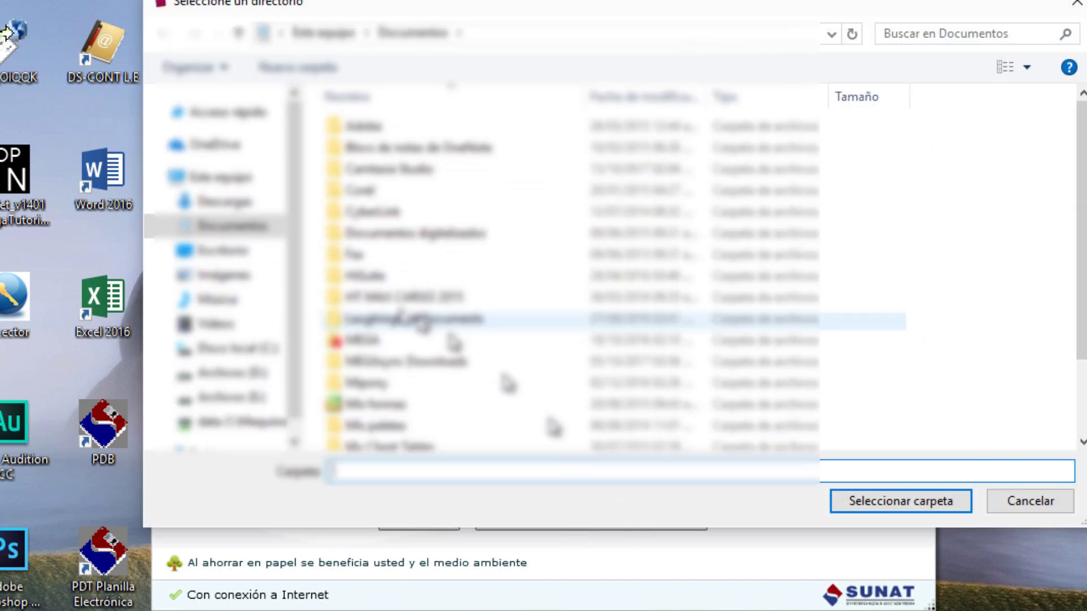
{"action": "left_click", "coordinate": [237, 421]}
{"action": "scroll", "coordinate": [397, 249], "scroll_direction": "down", "scroll_amount": 2}
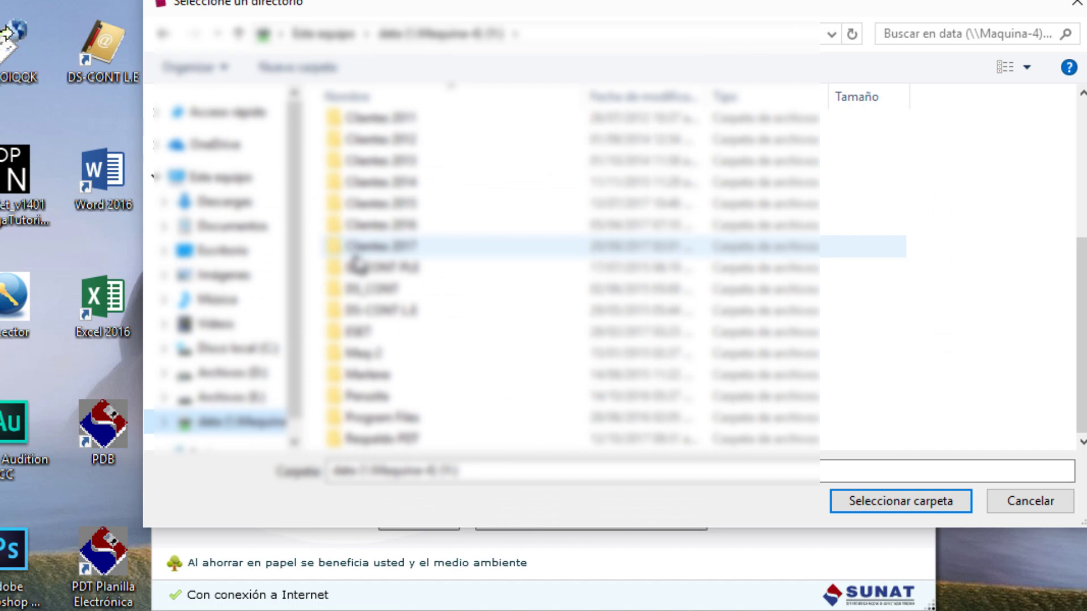
{"action": "double_click", "coordinate": [403, 246]}
{"action": "double_click", "coordinate": [405, 149]}
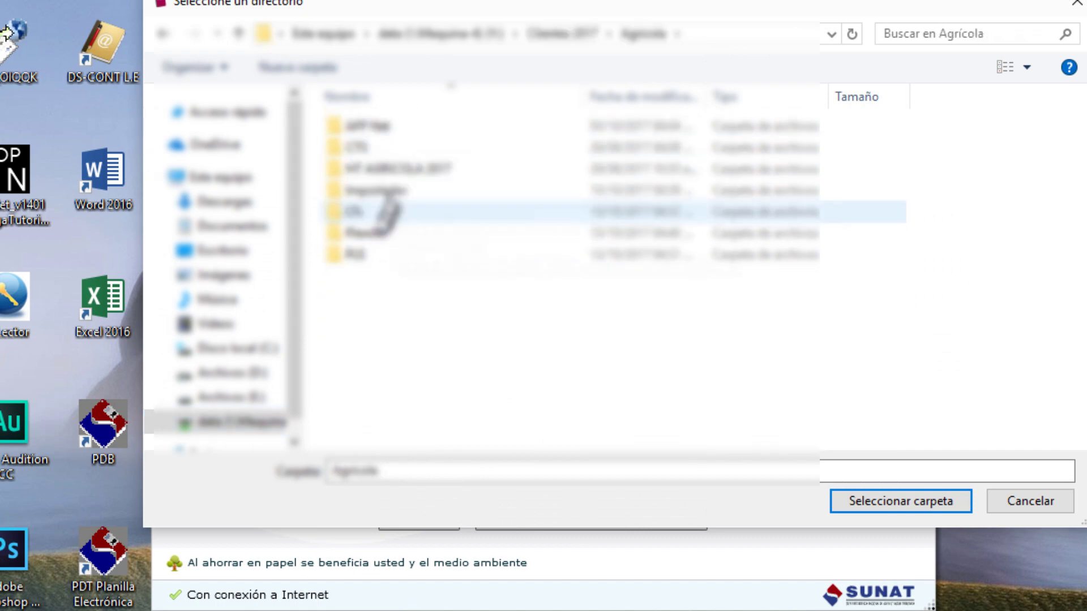
{"action": "double_click", "coordinate": [365, 253]}
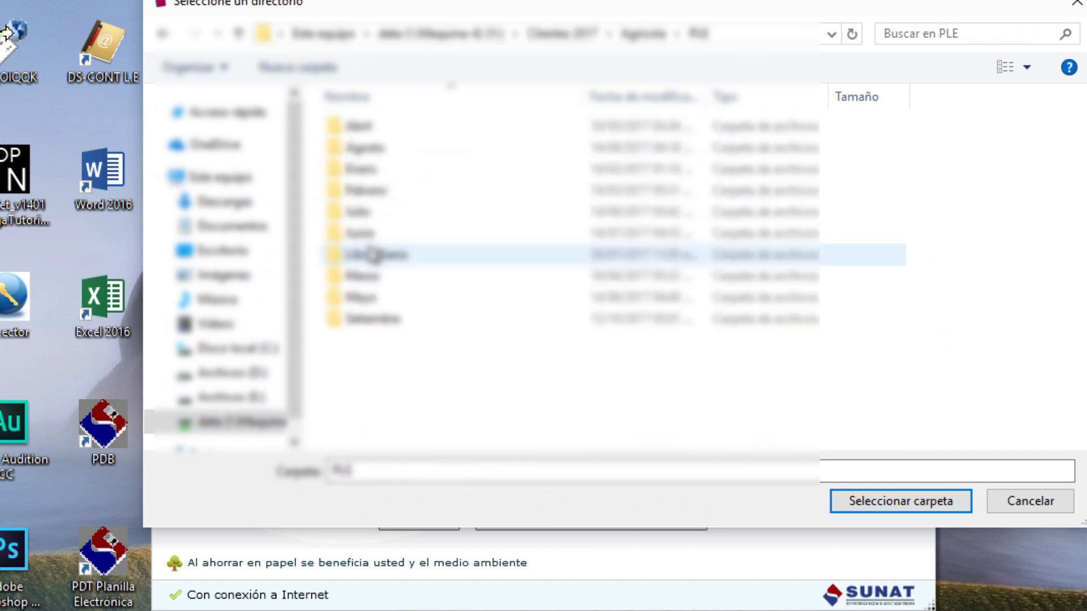
{"action": "double_click", "coordinate": [373, 320]}
{"action": "left_click", "coordinate": [886, 502]}
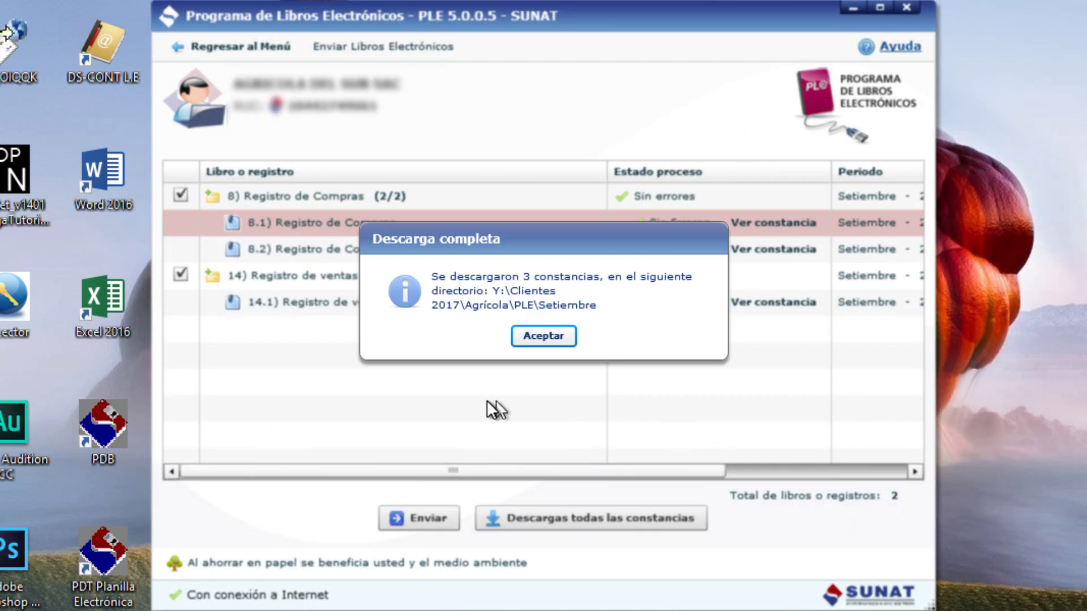
{"action": "left_click", "coordinate": [531, 334]}
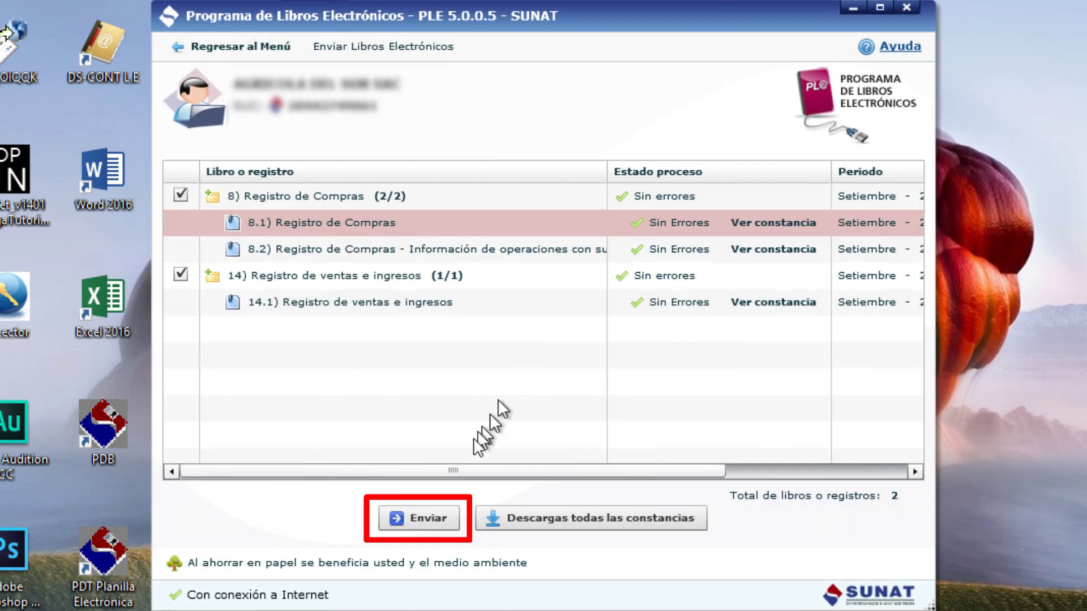
Send the September 2017 Registro de Compras and Registro de ventas e ingresos summaries to SUNAT, confirming the submission.
{"action": "left_click", "coordinate": [418, 518]}
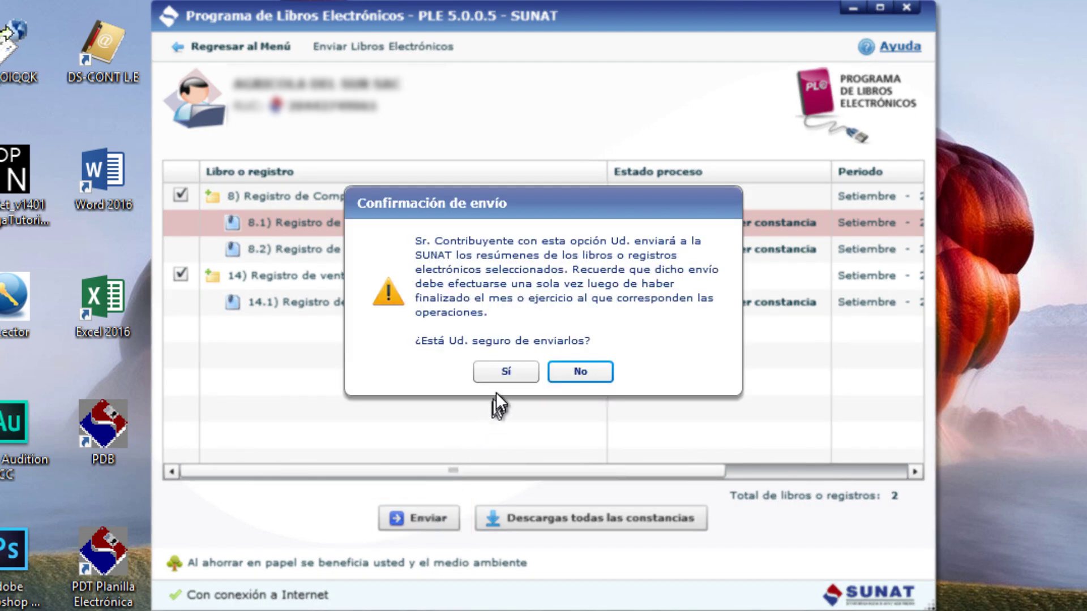
{"action": "left_click", "coordinate": [501, 369]}
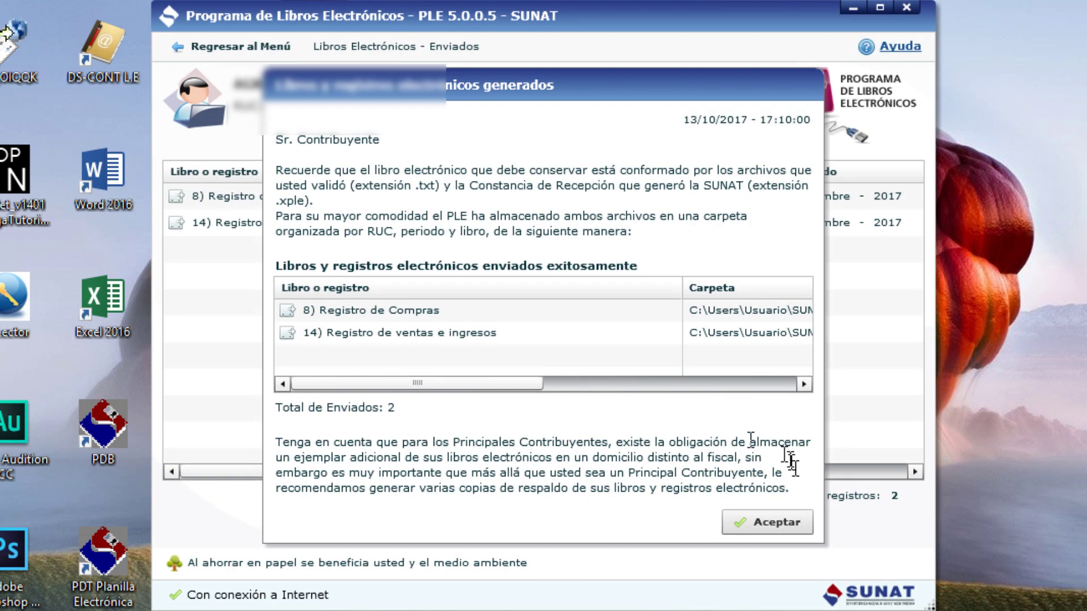
{"action": "left_click", "coordinate": [776, 522]}
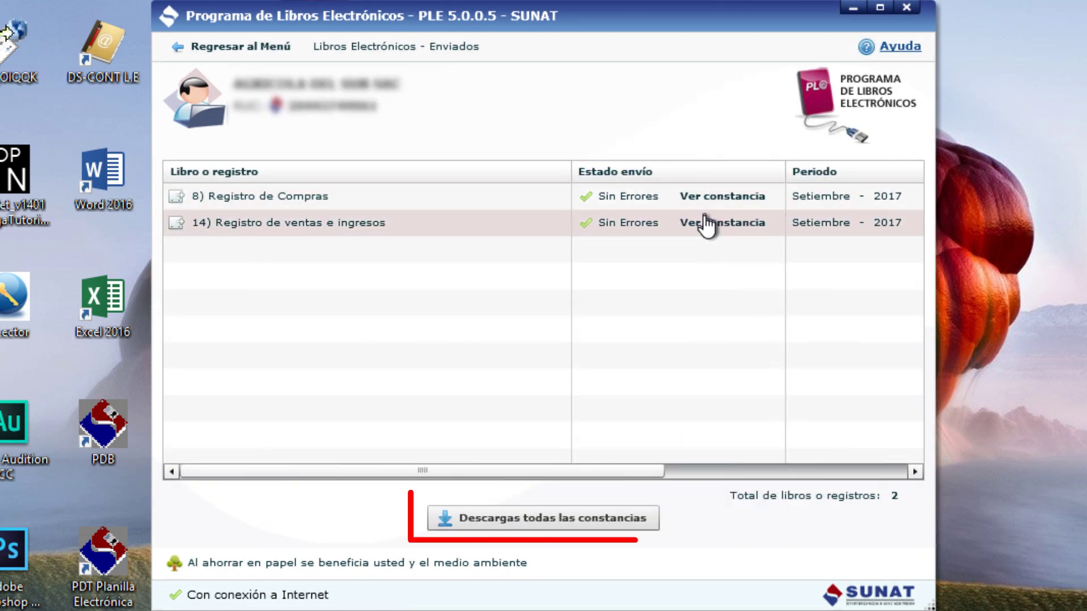
Download all the constancias of the sent books to the folder Y:\Clientes 2017\Agrícola\PLE\Setiembre.
{"action": "left_click", "coordinate": [512, 521]}
{"action": "left_click", "coordinate": [207, 425]}
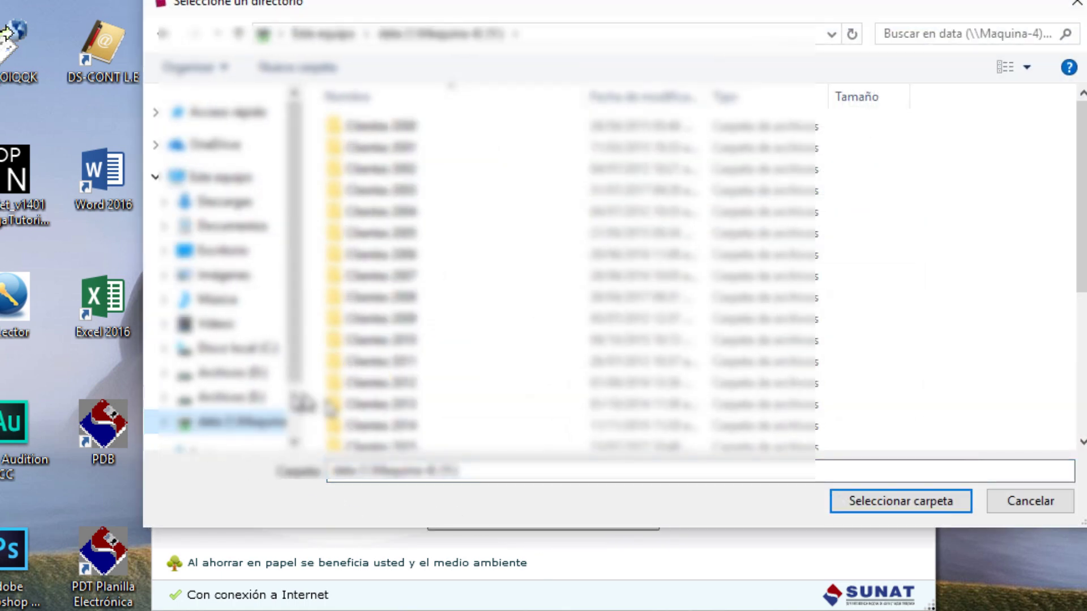
{"action": "scroll", "coordinate": [402, 444], "scroll_direction": "down", "scroll_amount": 1}
{"action": "scroll", "coordinate": [400, 397], "scroll_direction": "down", "scroll_amount": 3}
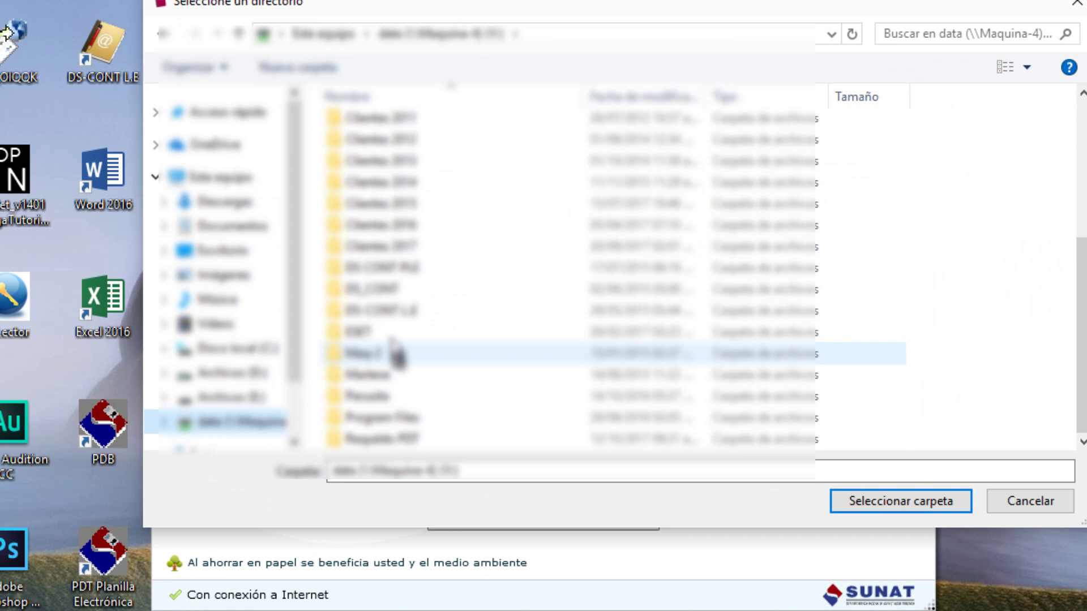
{"action": "double_click", "coordinate": [395, 249]}
{"action": "left_click", "coordinate": [385, 152]}
{"action": "double_click", "coordinate": [384, 150]}
{"action": "left_click", "coordinate": [381, 255]}
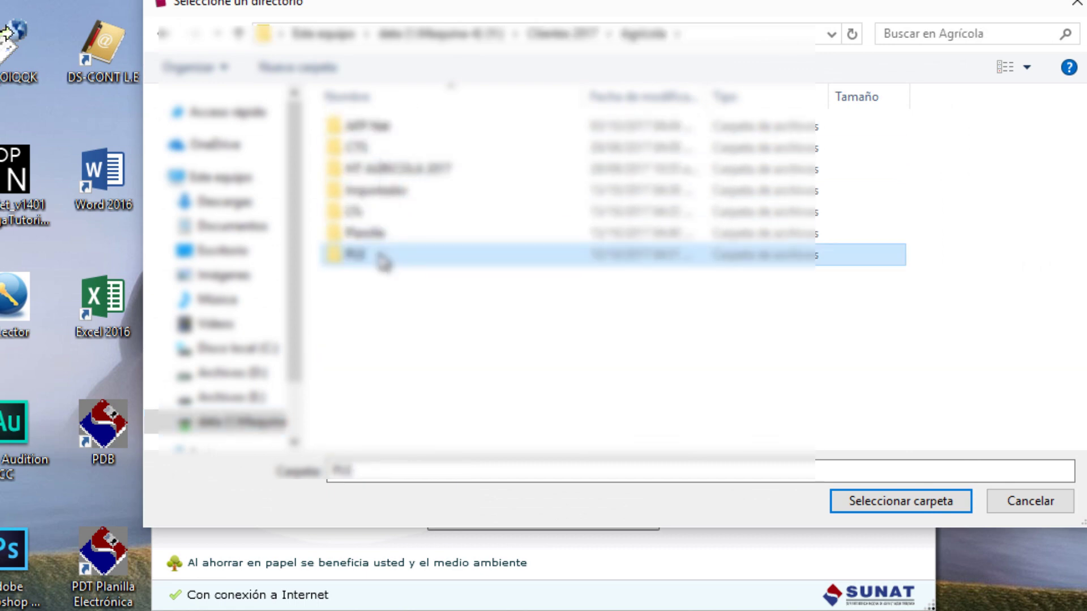
{"action": "double_click", "coordinate": [381, 255]}
{"action": "double_click", "coordinate": [381, 320]}
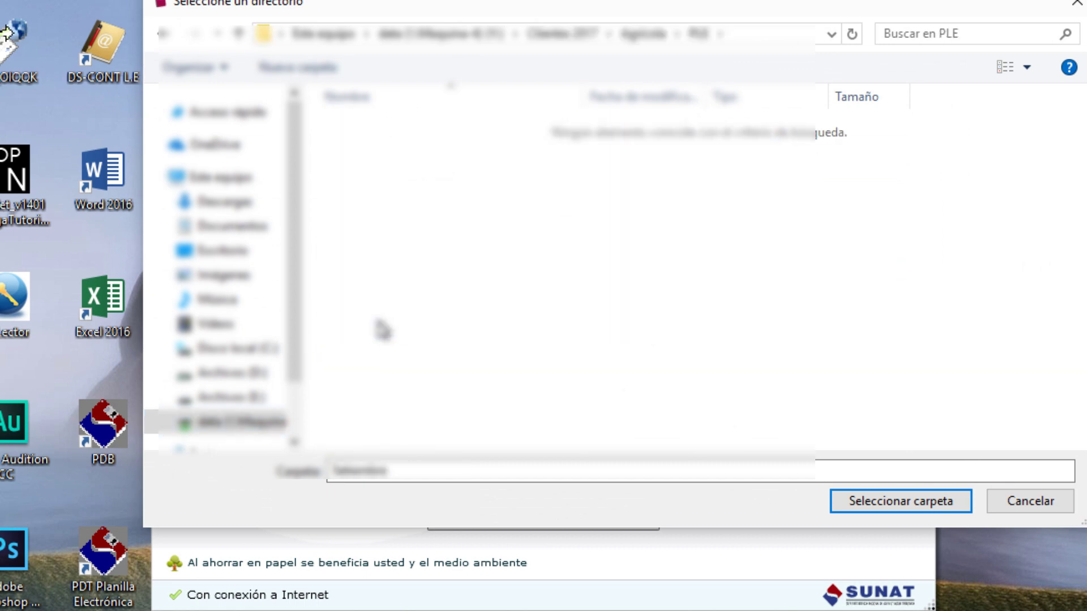
{"action": "left_click", "coordinate": [892, 501]}
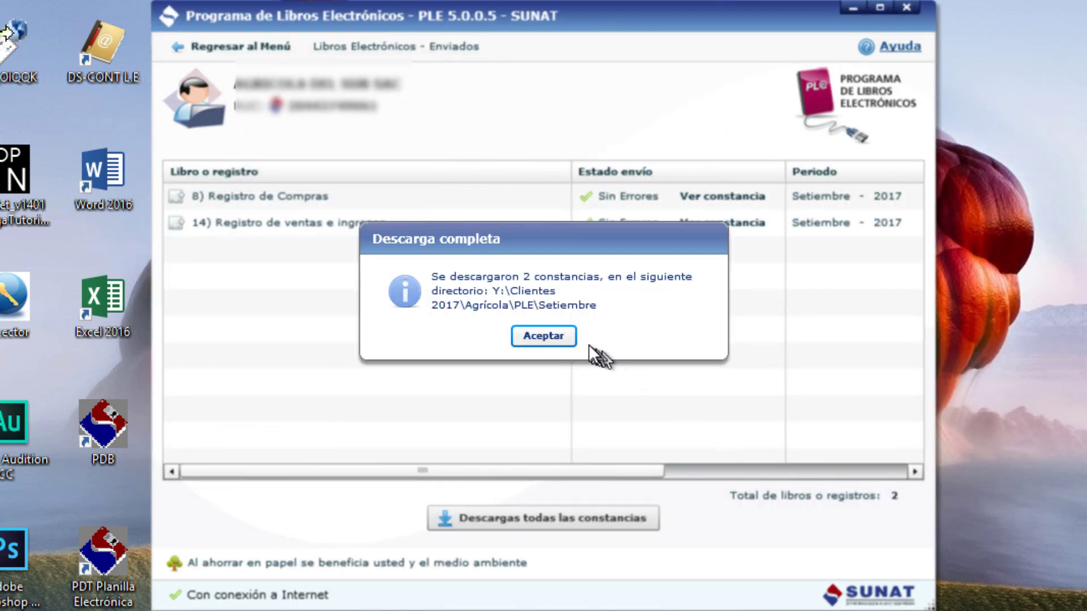
{"action": "left_click", "coordinate": [552, 331]}
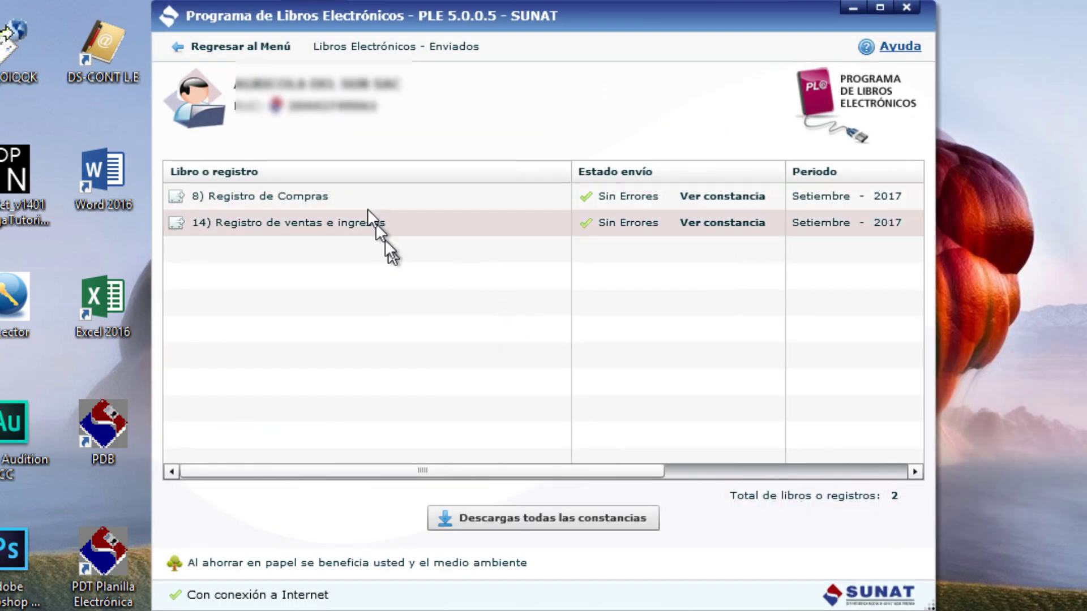
{"action": "left_click", "coordinate": [242, 56]}
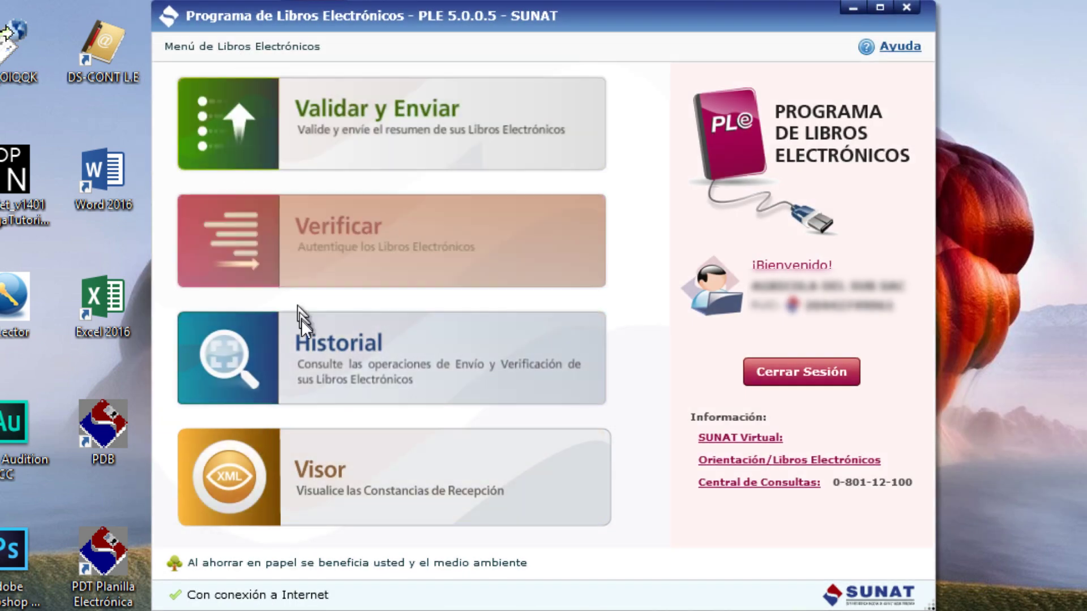
{"action": "left_click", "coordinate": [369, 255]}
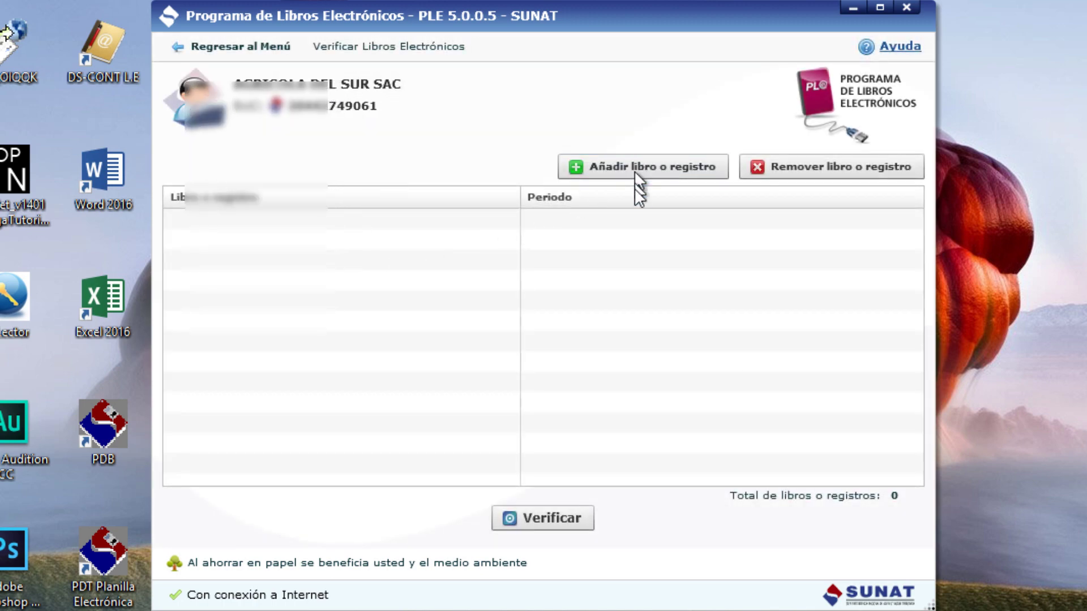
{"action": "left_click", "coordinate": [634, 171]}
{"action": "left_click_drag", "start_coordinate": [1079, 116], "coordinate": [1079, 413]}
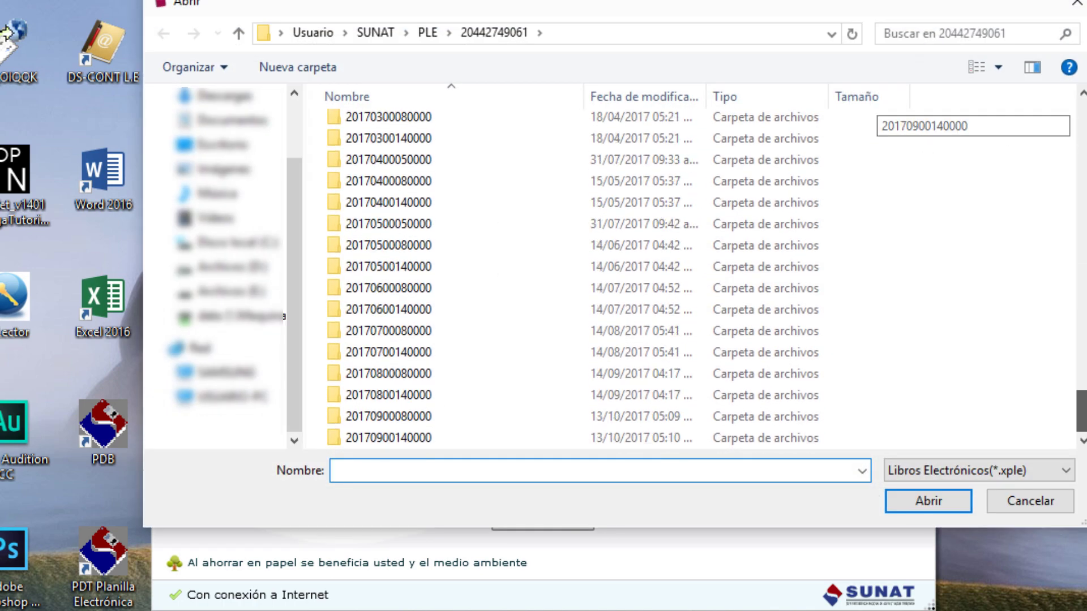
{"action": "double_click", "coordinate": [459, 417]}
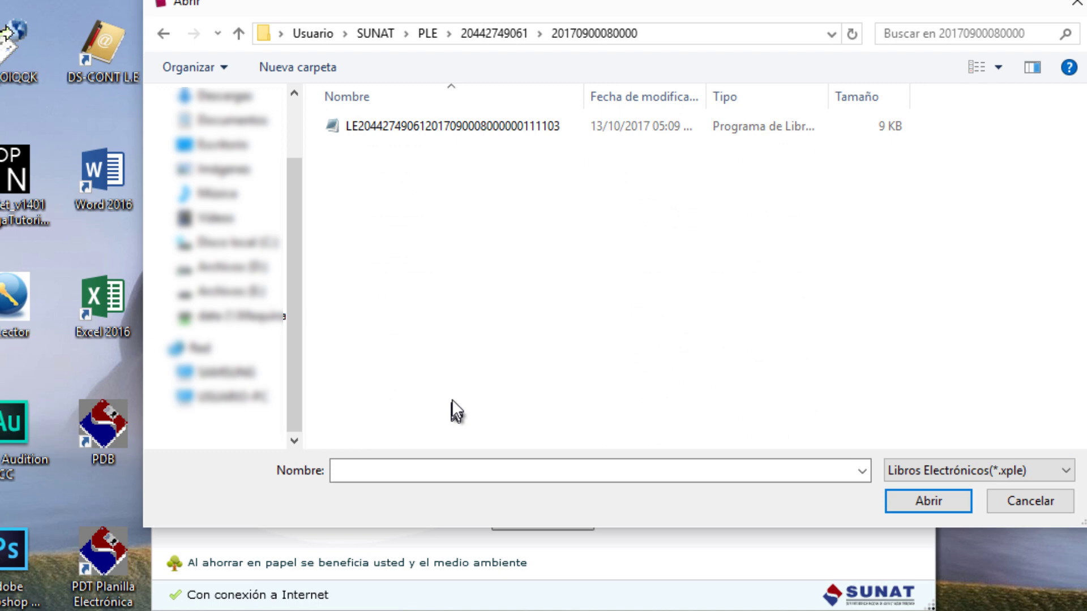
{"action": "double_click", "coordinate": [459, 130]}
{"action": "left_click", "coordinate": [612, 165]}
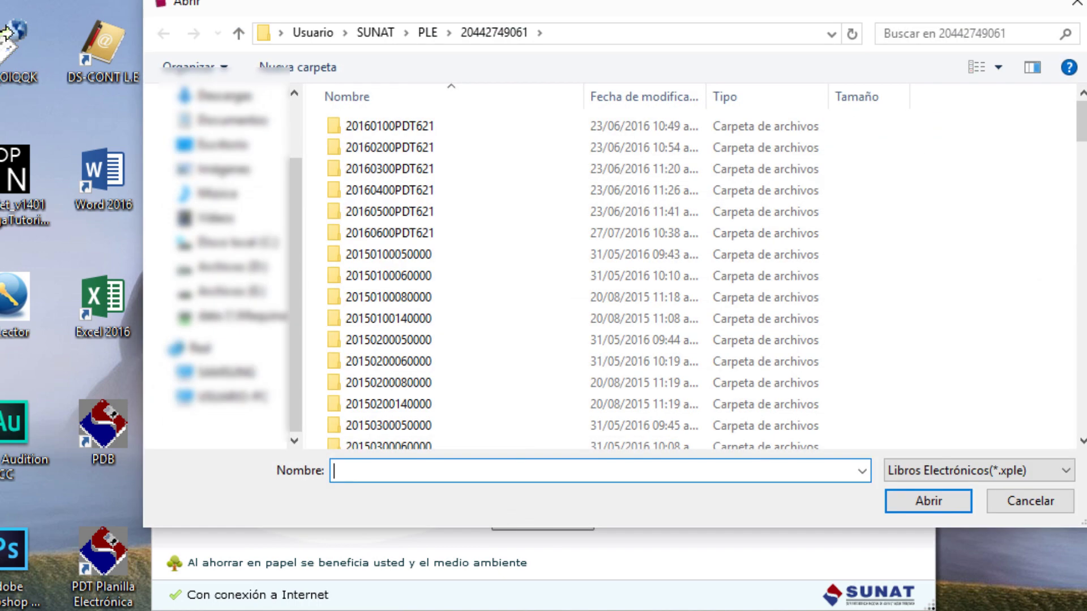
{"action": "left_click_drag", "start_coordinate": [1084, 127], "coordinate": [1083, 418]}
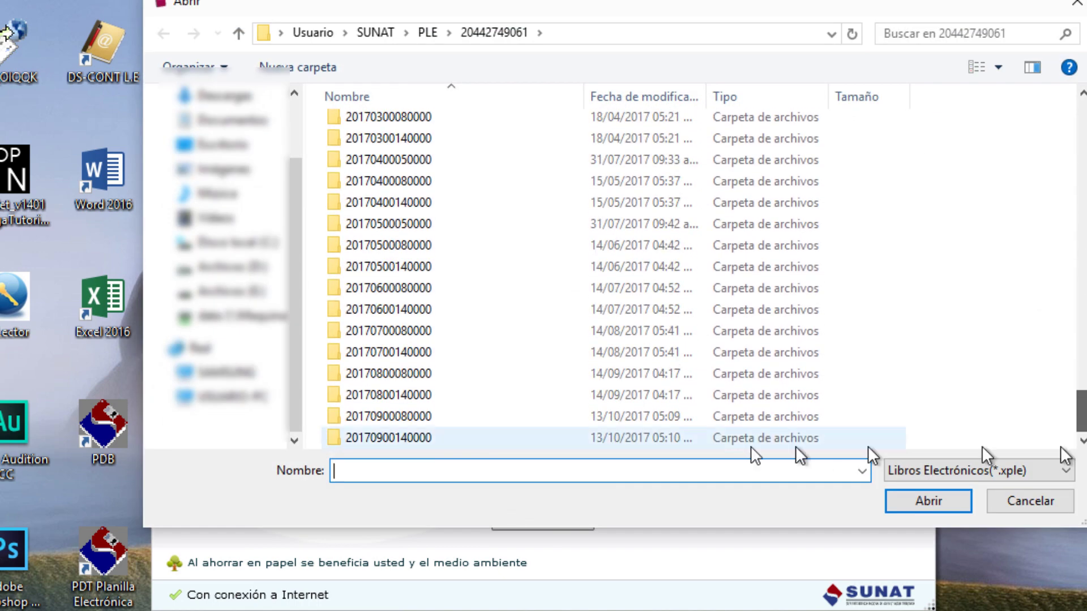
{"action": "left_click", "coordinate": [455, 439]}
{"action": "double_click", "coordinate": [454, 437]}
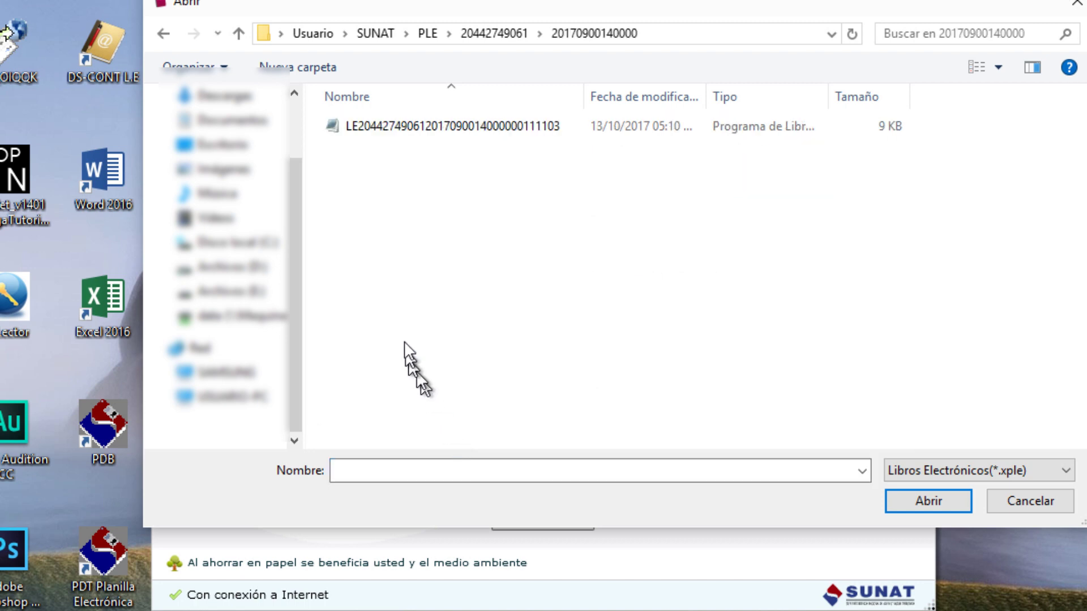
{"action": "double_click", "coordinate": [406, 121]}
{"action": "left_click", "coordinate": [524, 518]}
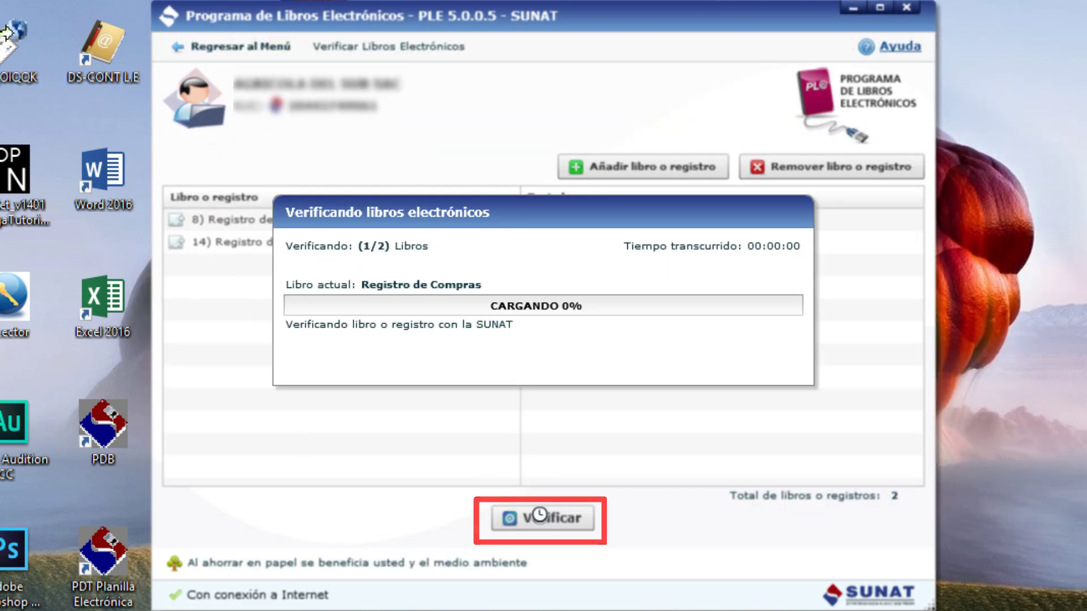
Download all the constancias of the verified books to Y:\Clientes 2017\Agrícola\PLE\Setiembre, and return to the main menu.
{"action": "left_click", "coordinate": [540, 510]}
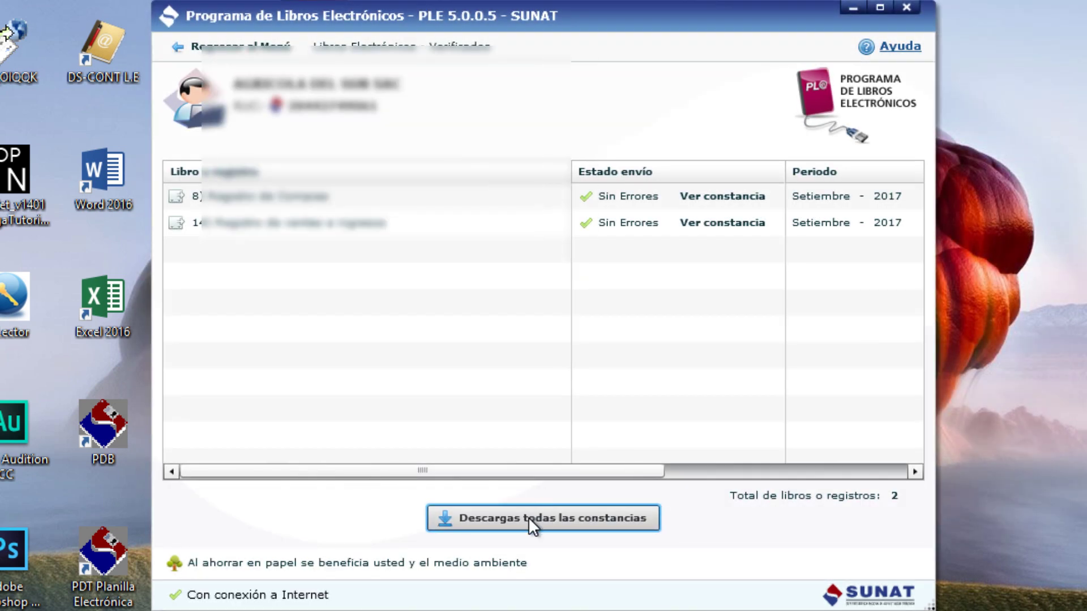
{"action": "left_click", "coordinate": [216, 426]}
{"action": "scroll", "coordinate": [410, 368], "scroll_direction": "down", "scroll_amount": 2}
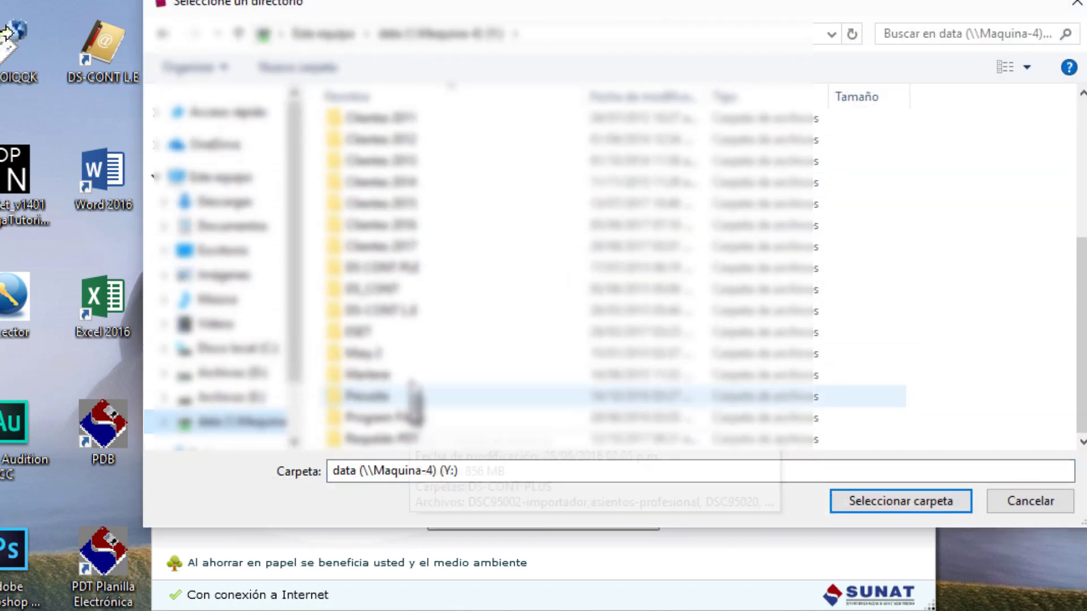
{"action": "left_click", "coordinate": [408, 248]}
{"action": "double_click", "coordinate": [407, 249]}
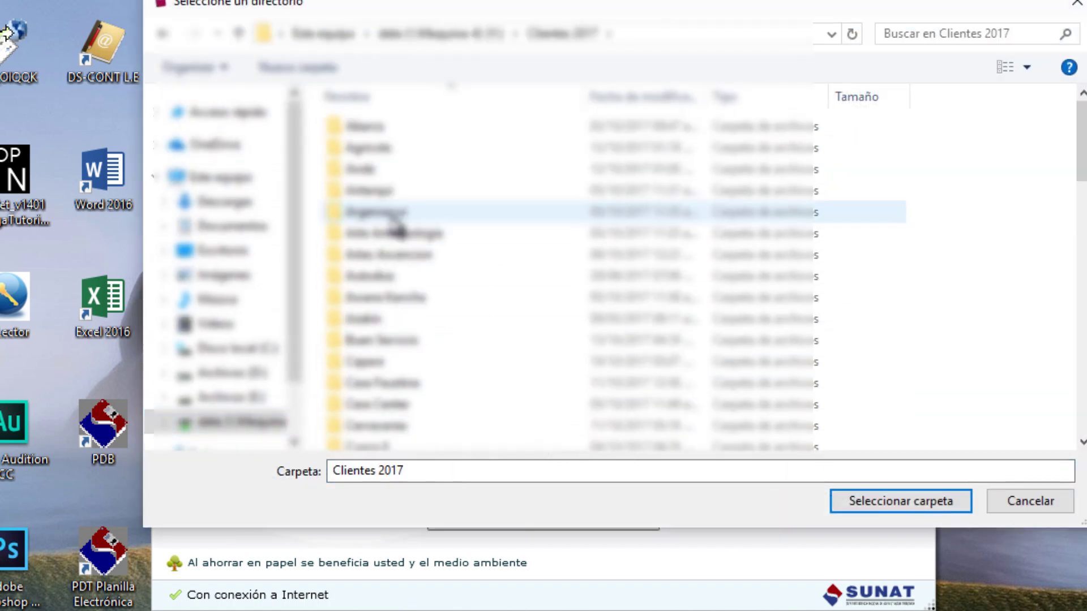
{"action": "double_click", "coordinate": [377, 149]}
{"action": "double_click", "coordinate": [379, 254]}
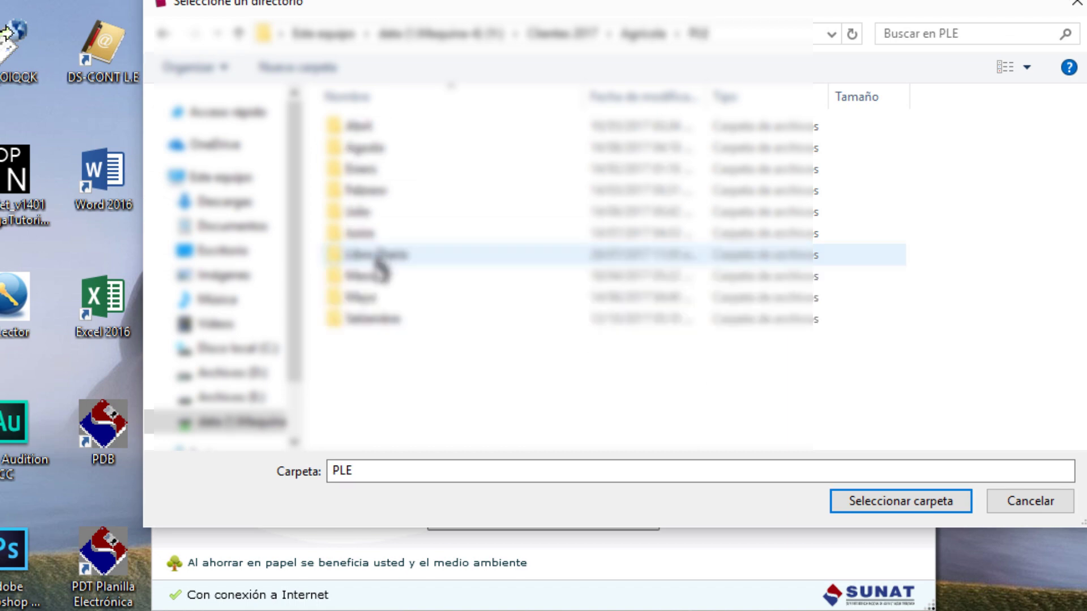
{"action": "left_click", "coordinate": [375, 323]}
{"action": "double_click", "coordinate": [377, 322]}
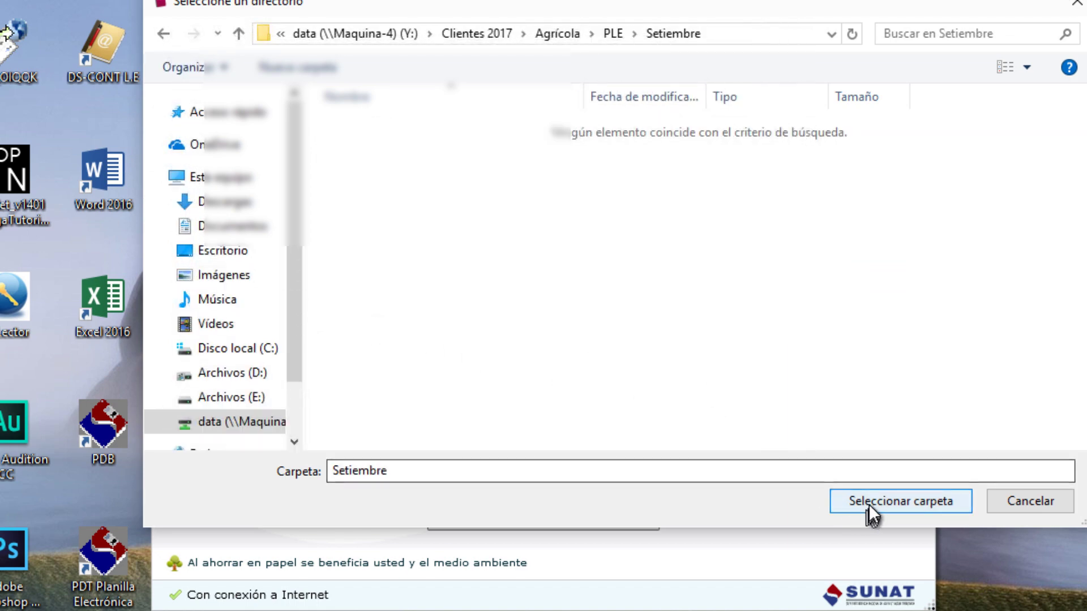
{"action": "left_click", "coordinate": [872, 502]}
{"action": "left_click", "coordinate": [546, 339]}
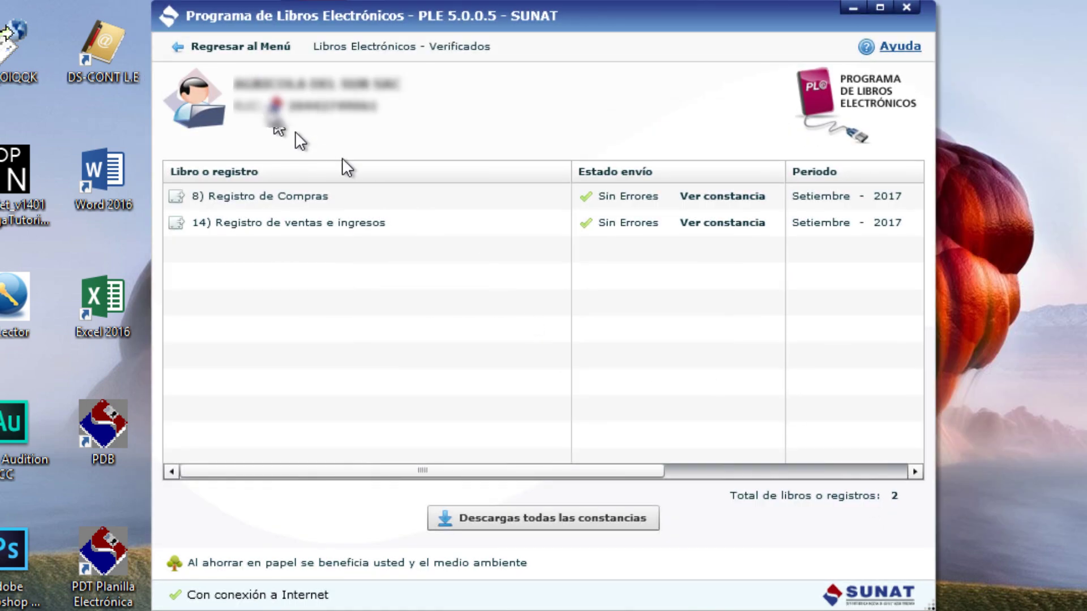
{"action": "left_click", "coordinate": [219, 48]}
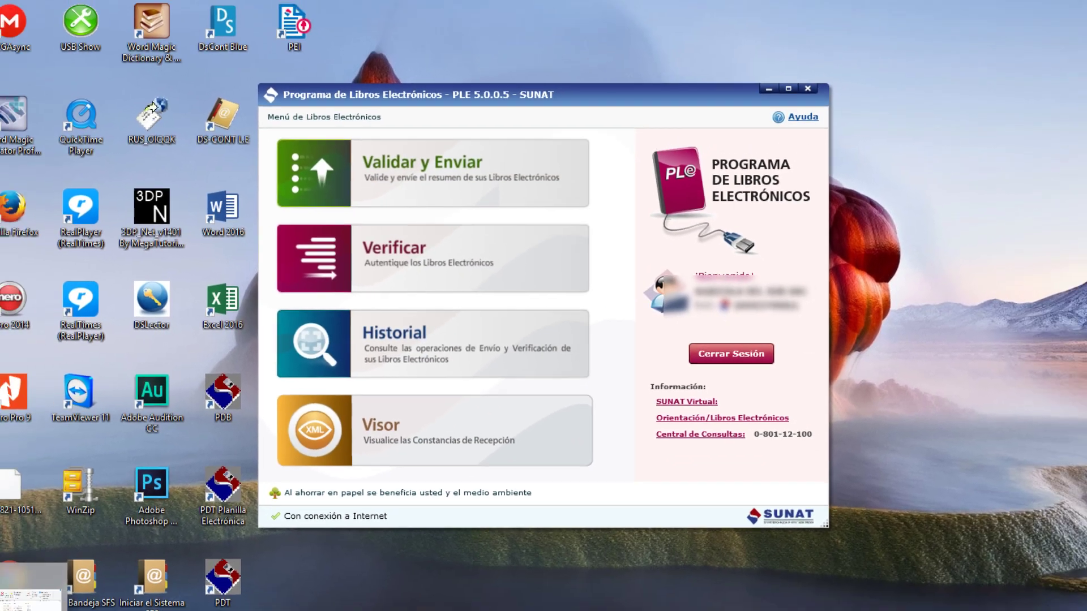
In the Setiembre folder window, view the Registro de Compras reception constancia PDF whose file name ends in 111104, and close it.
{"action": "mouse_move", "coordinate": [79, 595]}
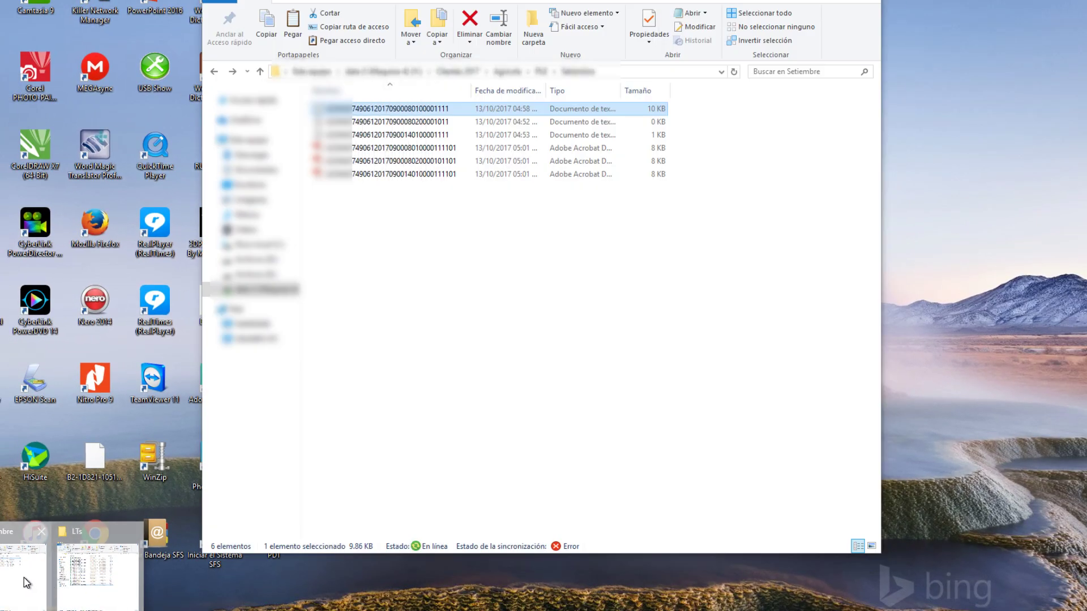
{"action": "left_click", "coordinate": [26, 571]}
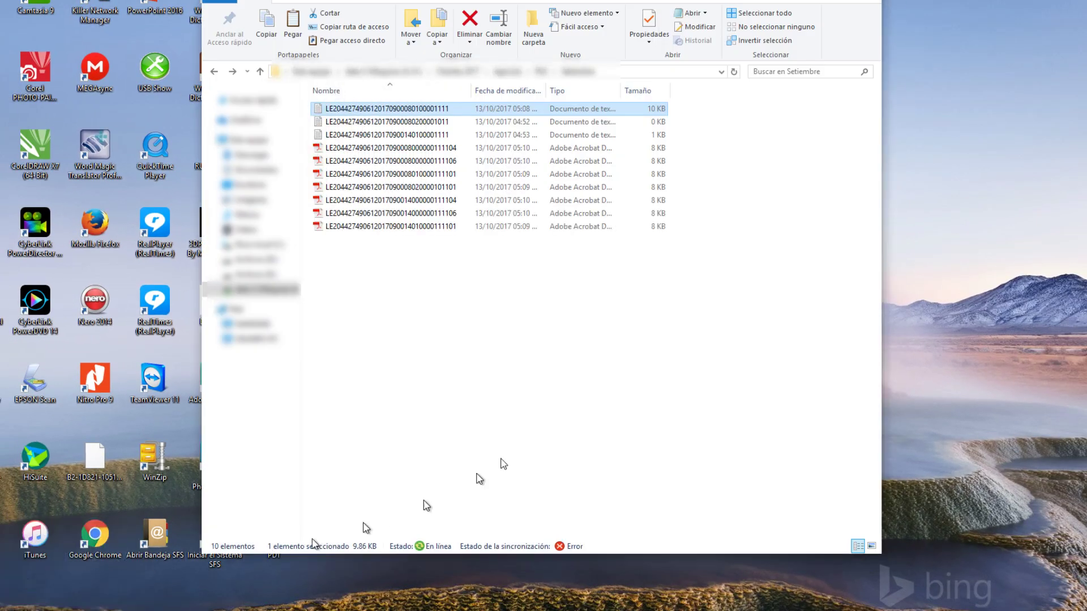
{"action": "double_click", "coordinate": [409, 149]}
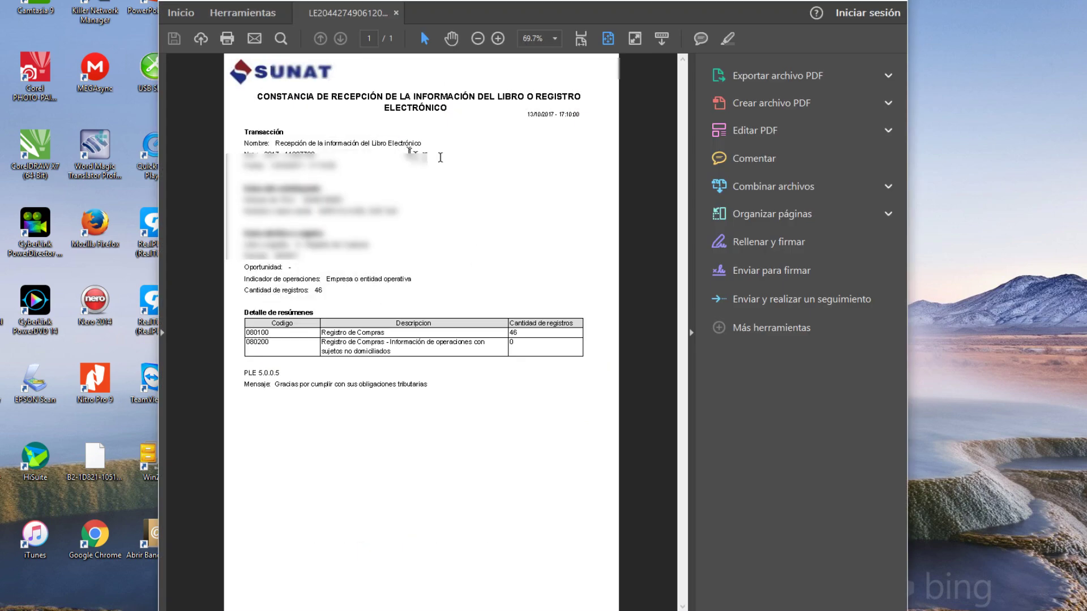
{"action": "left_click", "coordinate": [892, 1]}
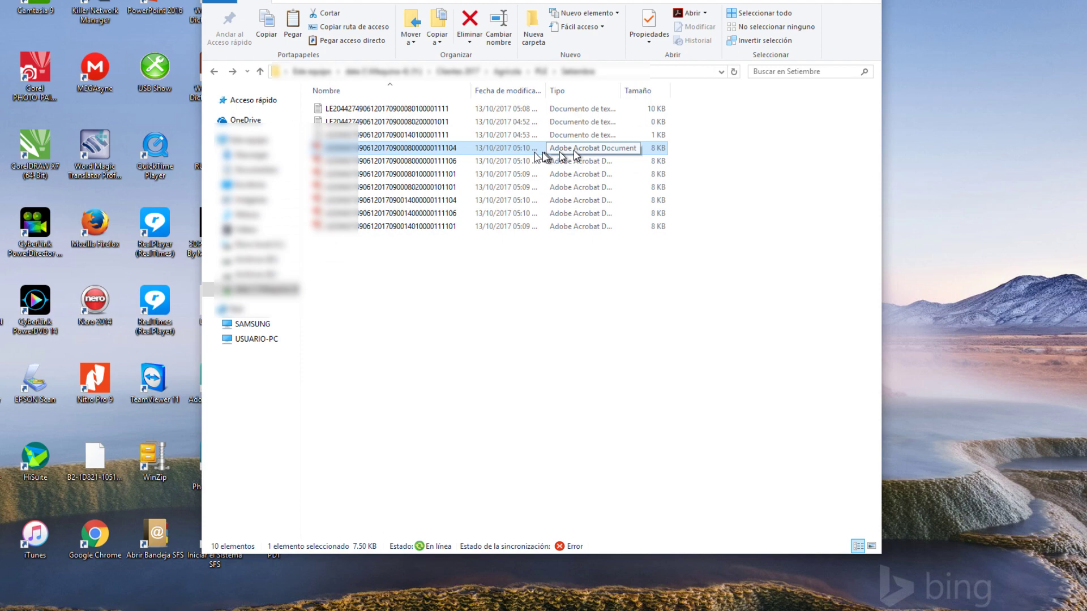
Open the 8.1 Registro de Compras consistency report PDF at a readable size and examine its control totals, especially the estado 9 row count.
{"action": "double_click", "coordinate": [421, 175]}
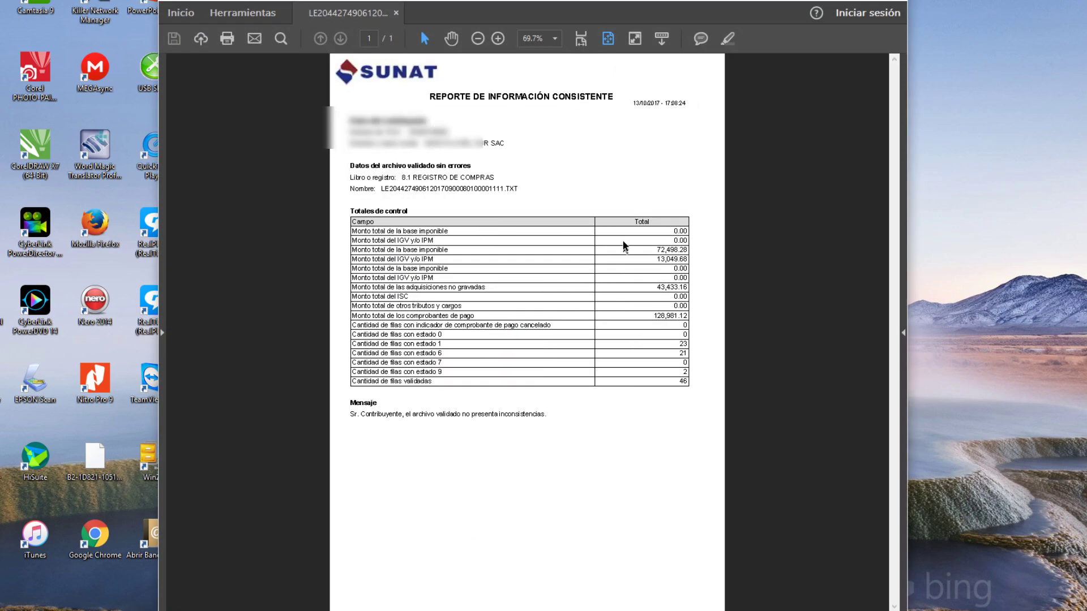
{"action": "left_click", "coordinate": [497, 38]}
{"action": "left_click", "coordinate": [498, 38]}
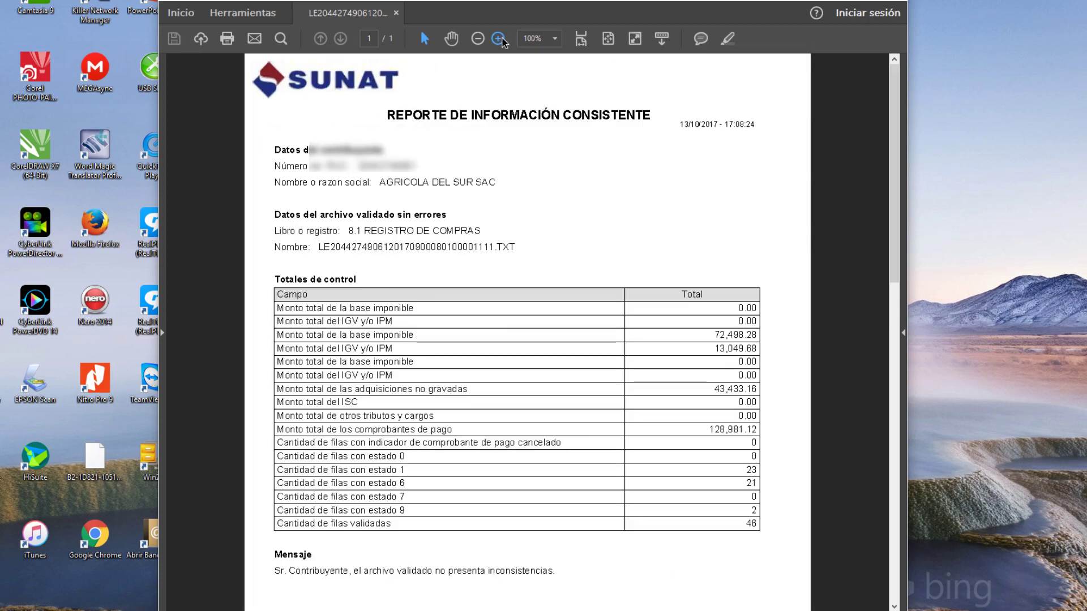
{"action": "scroll", "coordinate": [570, 161], "scroll_direction": "down", "scroll_amount": 3}
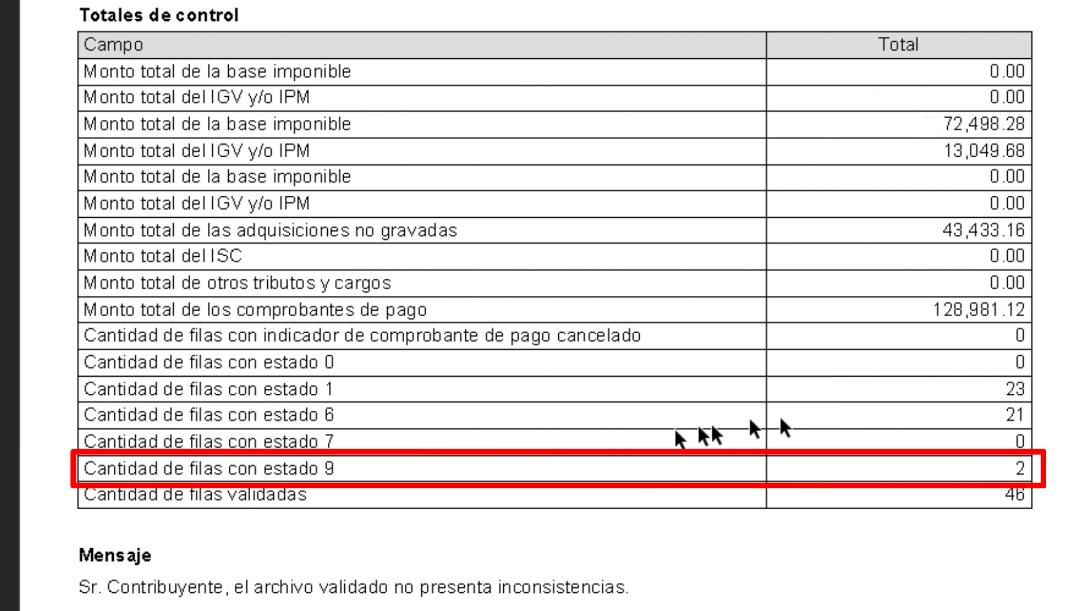
{"action": "mouse_move", "coordinate": [83, 469]}
{"action": "left_mouse_down"}
{"action": "mouse_move", "coordinate": [391, 501]}
{"action": "mouse_move", "coordinate": [1070, 504]}
{"action": "mouse_move", "coordinate": [1029, 468]}
{"action": "left_mouse_up"}
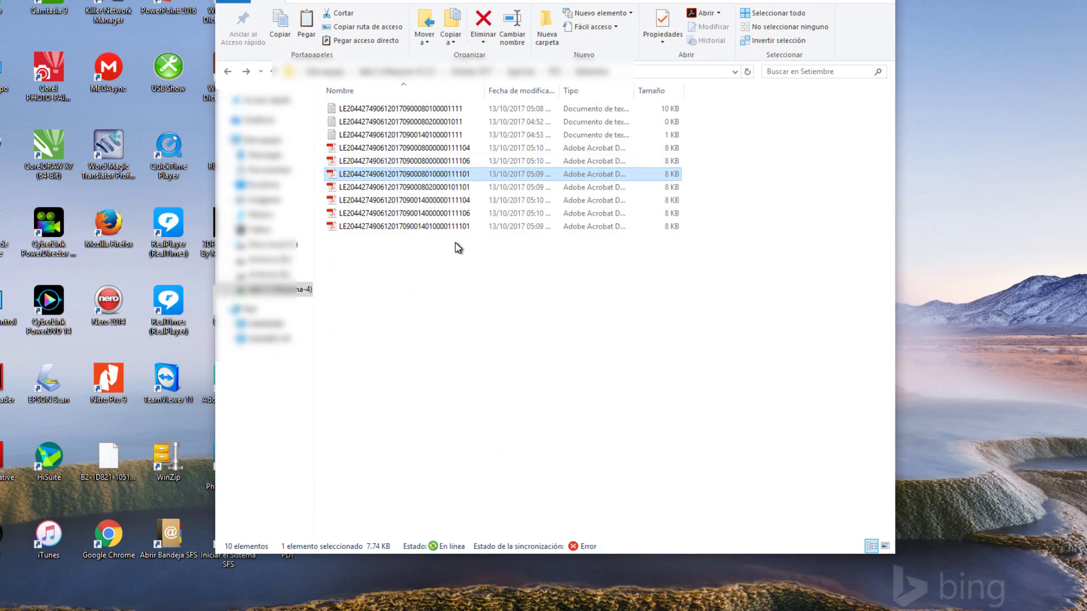
Open the 14.1 Registro de ventas e ingresos consistency report PDF, examine its control totals, and close it.
{"action": "double_click", "coordinate": [457, 227]}
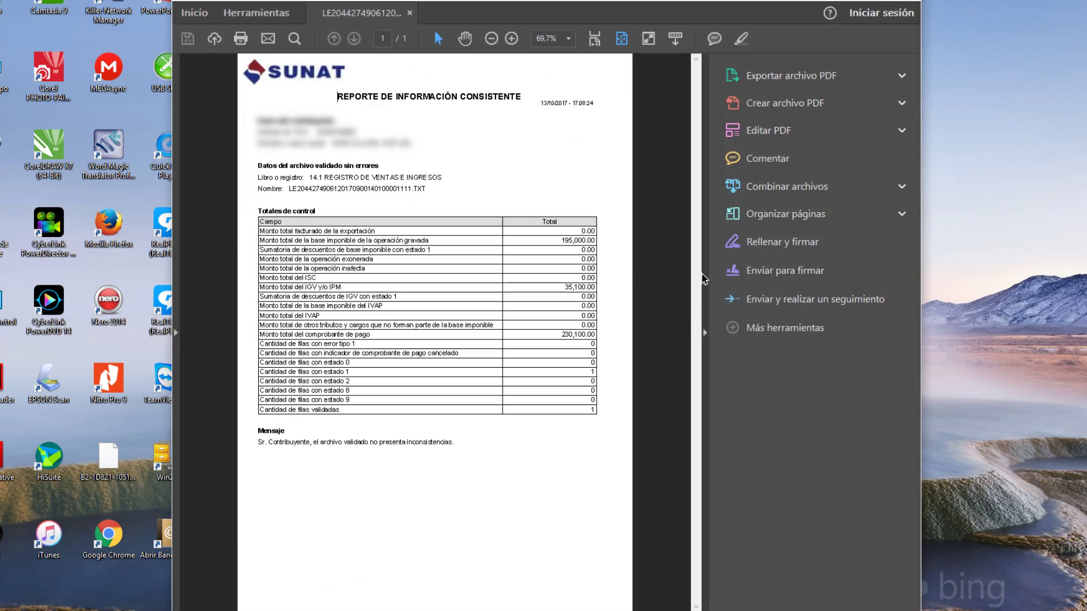
{"action": "left_click", "coordinate": [704, 275]}
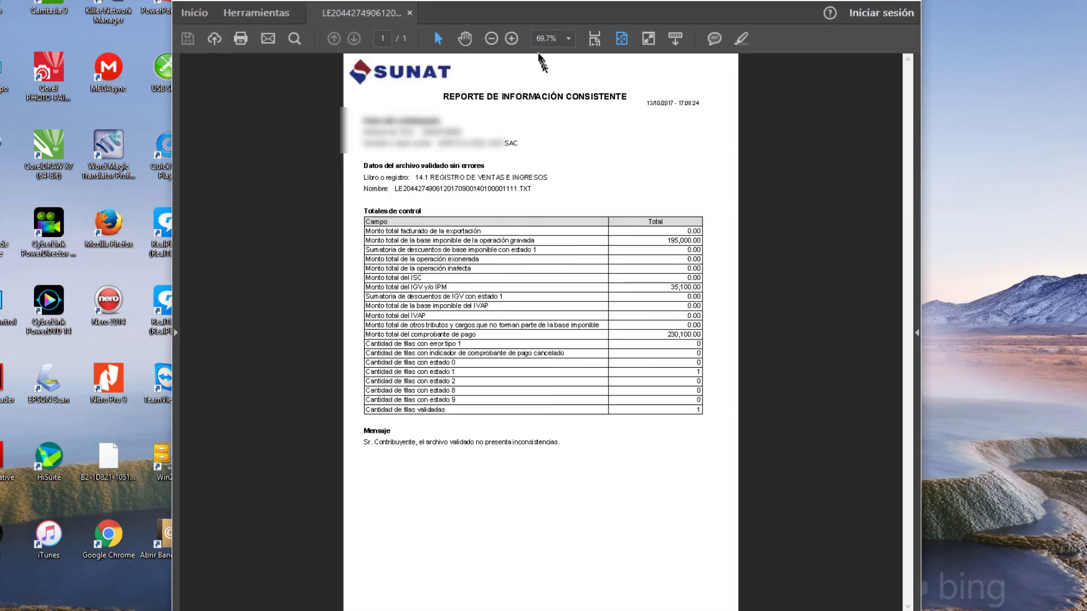
{"action": "left_click", "coordinate": [511, 38]}
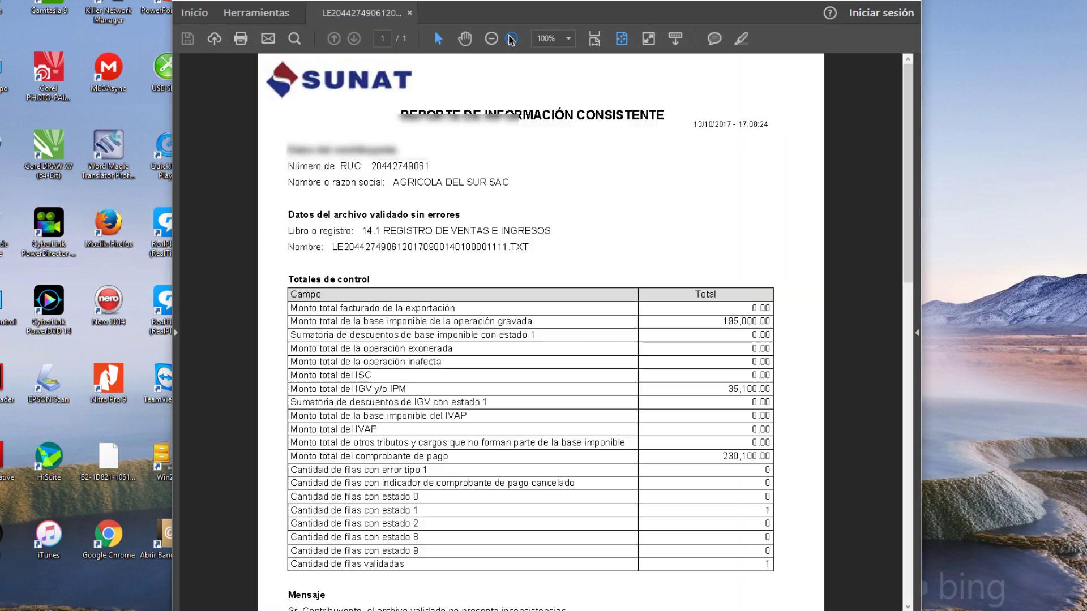
{"action": "left_click", "coordinate": [511, 38]}
{"action": "scroll", "coordinate": [538, 247], "scroll_direction": "down", "scroll_amount": 3}
{"action": "scroll", "coordinate": [553, 238], "scroll_direction": "down", "scroll_amount": 3}
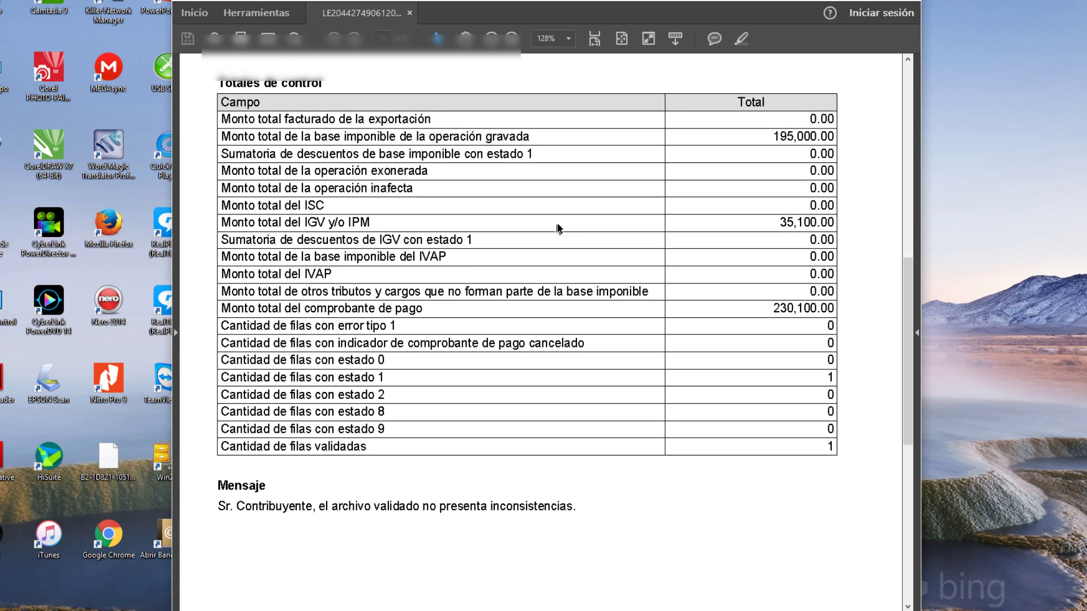
{"action": "scroll", "coordinate": [561, 227], "scroll_direction": "up", "scroll_amount": 2}
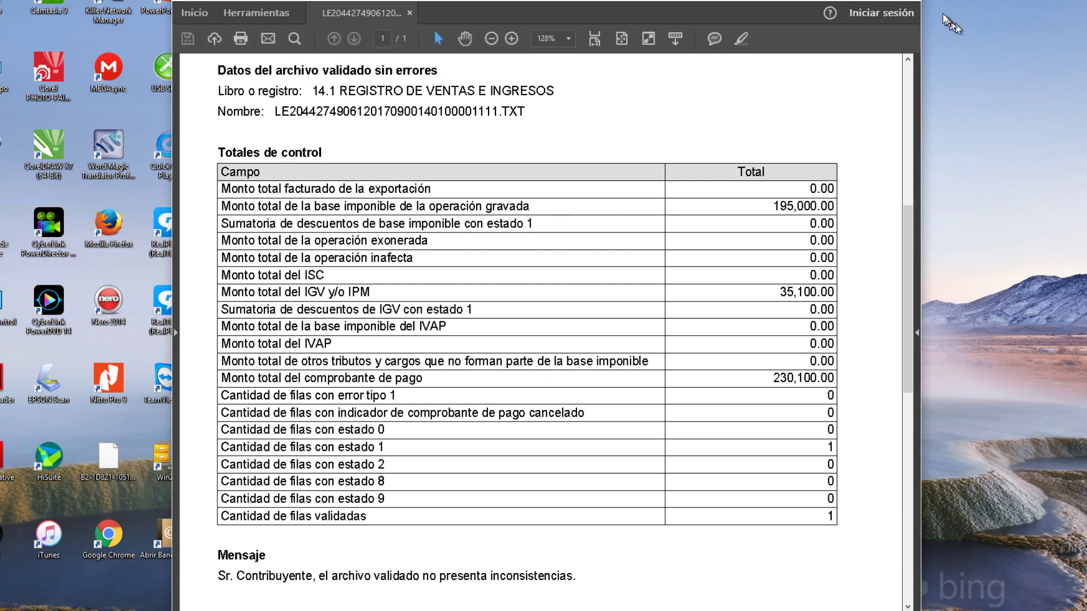
{"action": "left_click", "coordinate": [907, 1]}
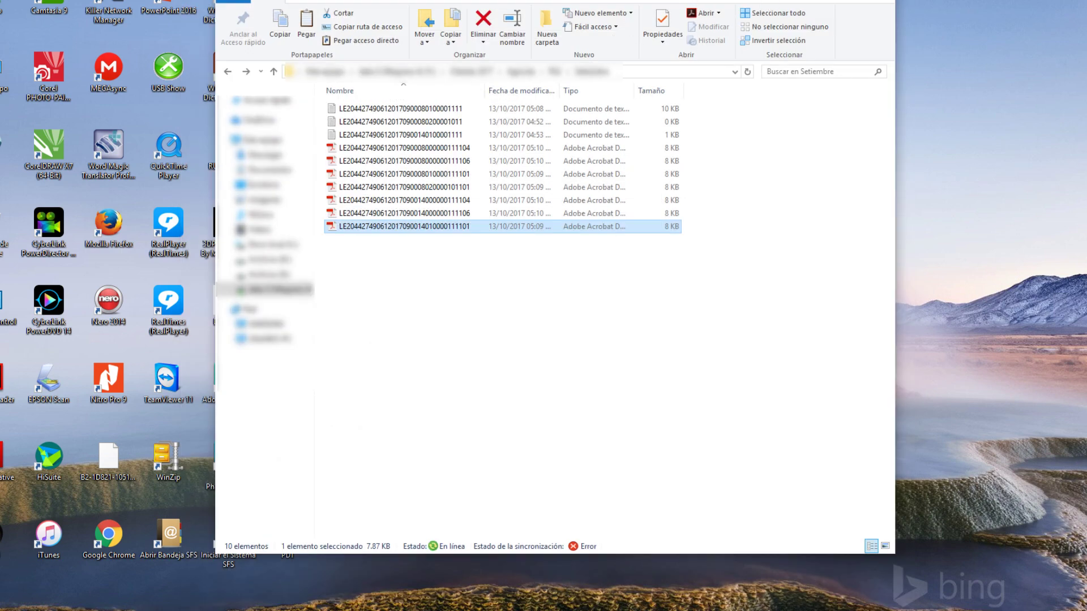
Close the Setiembre folder window, log out of the PLE session and exit the program.
{"action": "key", "text": "alt+F4"}
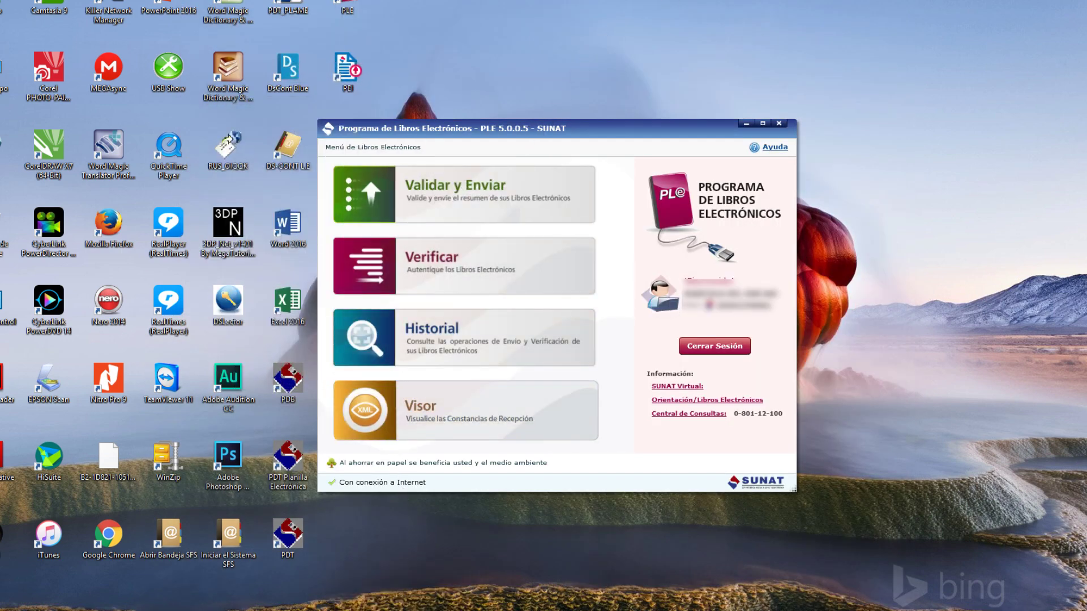
{"action": "key", "text": "F10"}
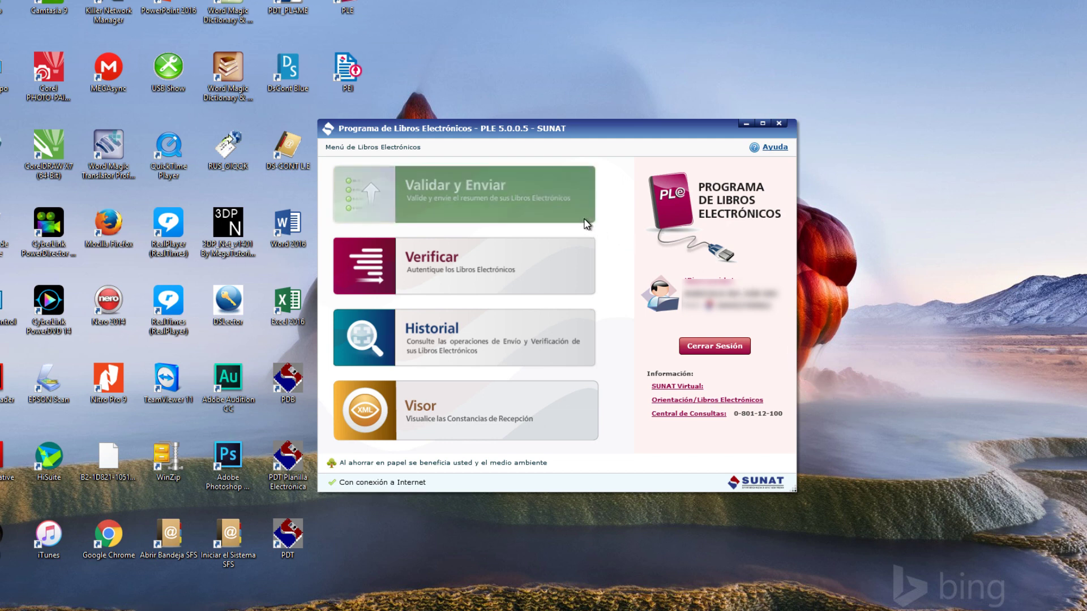
{"action": "left_click", "coordinate": [712, 348]}
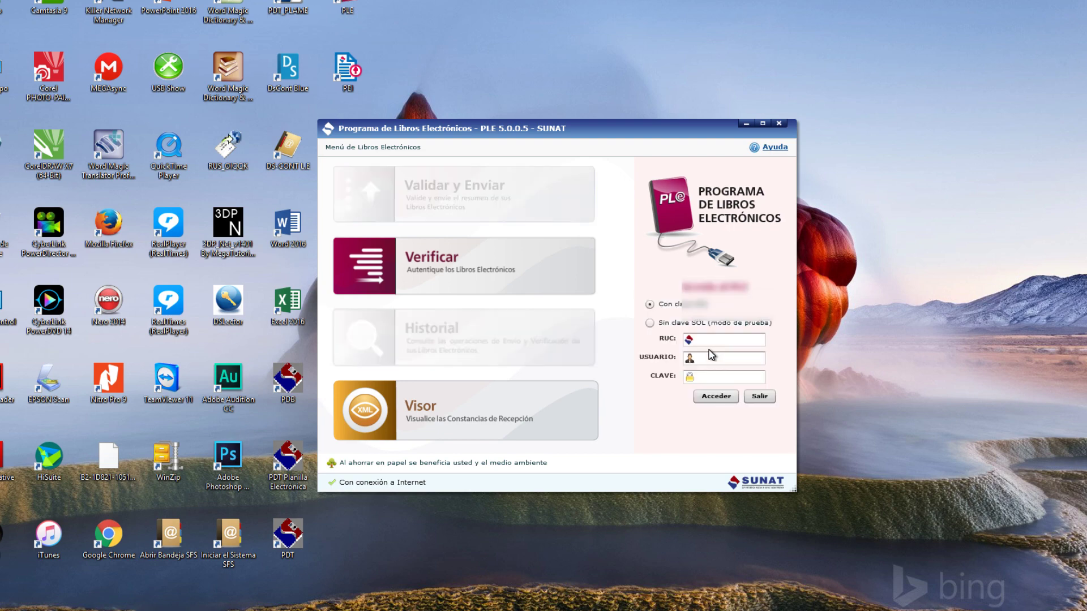
{"action": "left_click", "coordinate": [760, 396]}
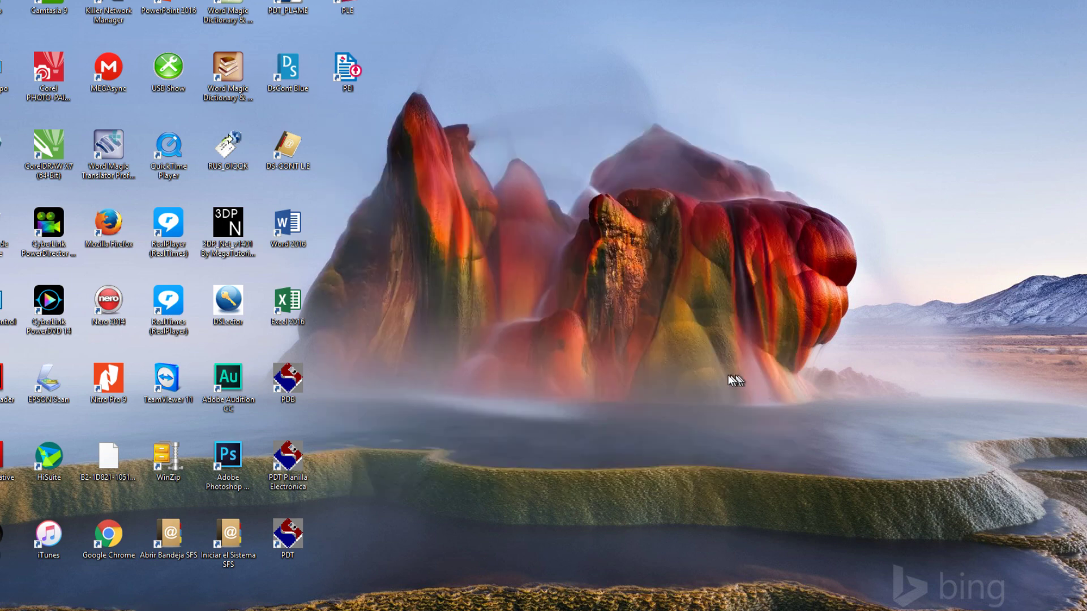